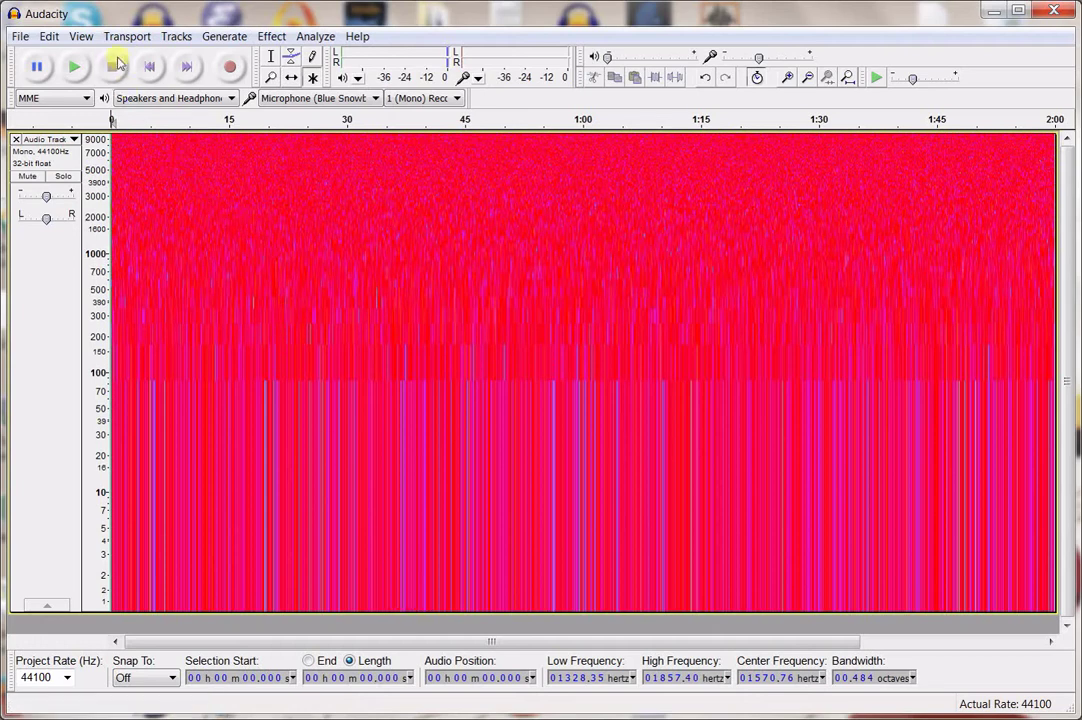
Look up which commands are bound to NUMPAD1, NUMPAD2 and NUMPAD3 in the keyboard preferences.
left_click(48, 37)
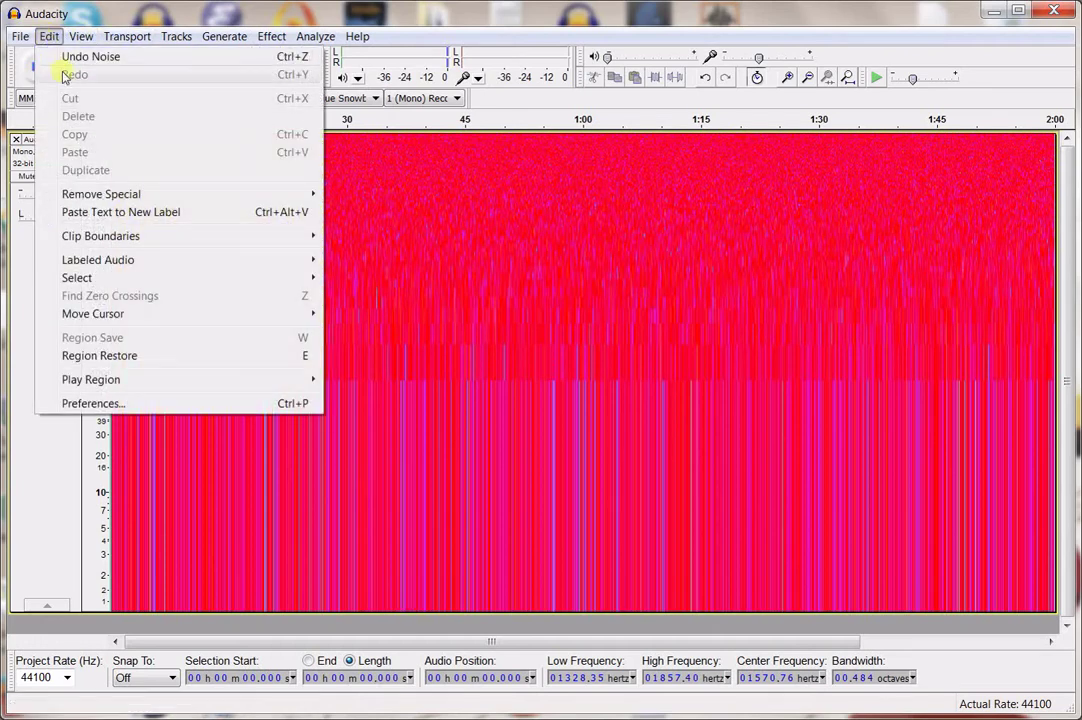
left_click(98, 405)
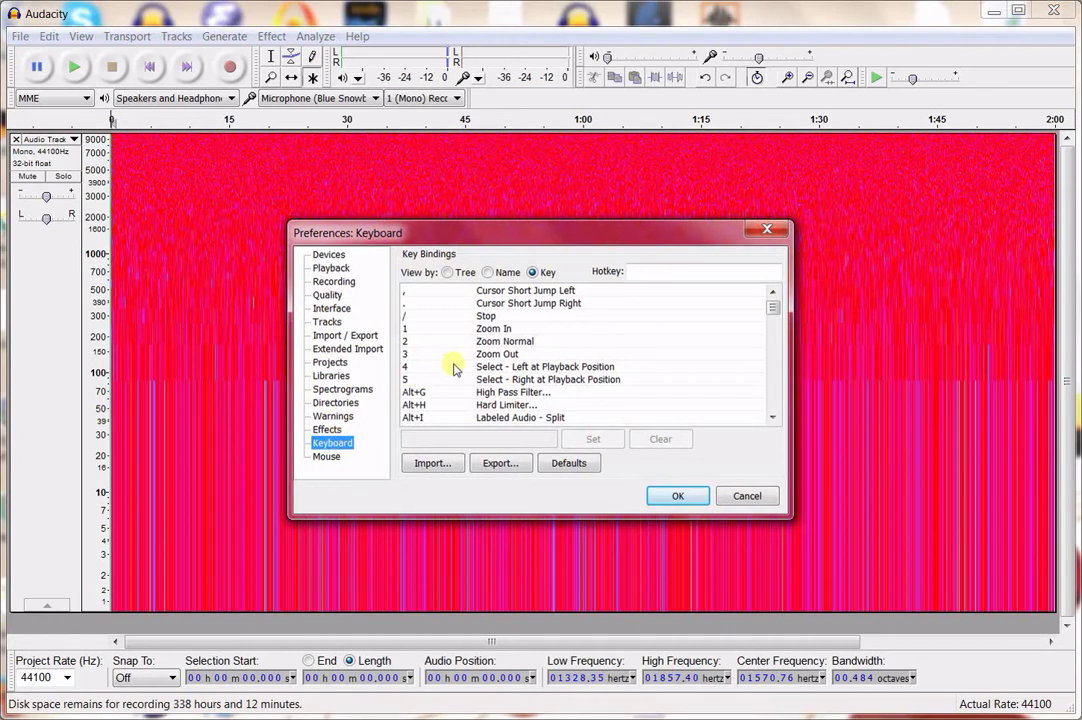
left_click(649, 272)
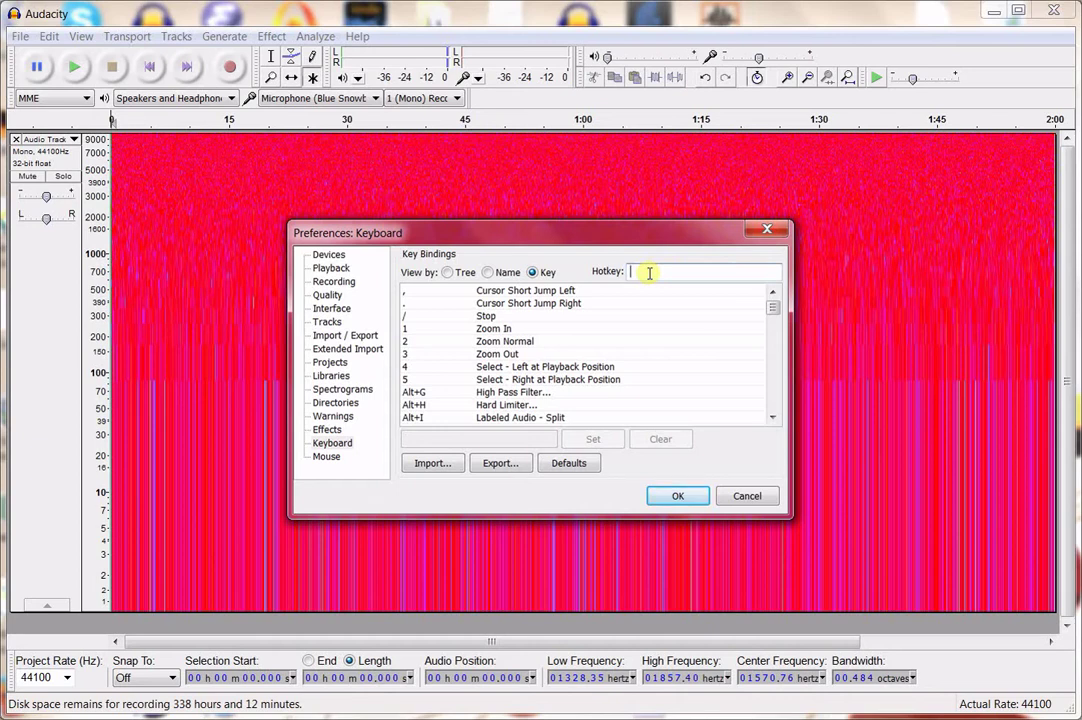
key("KP_1")
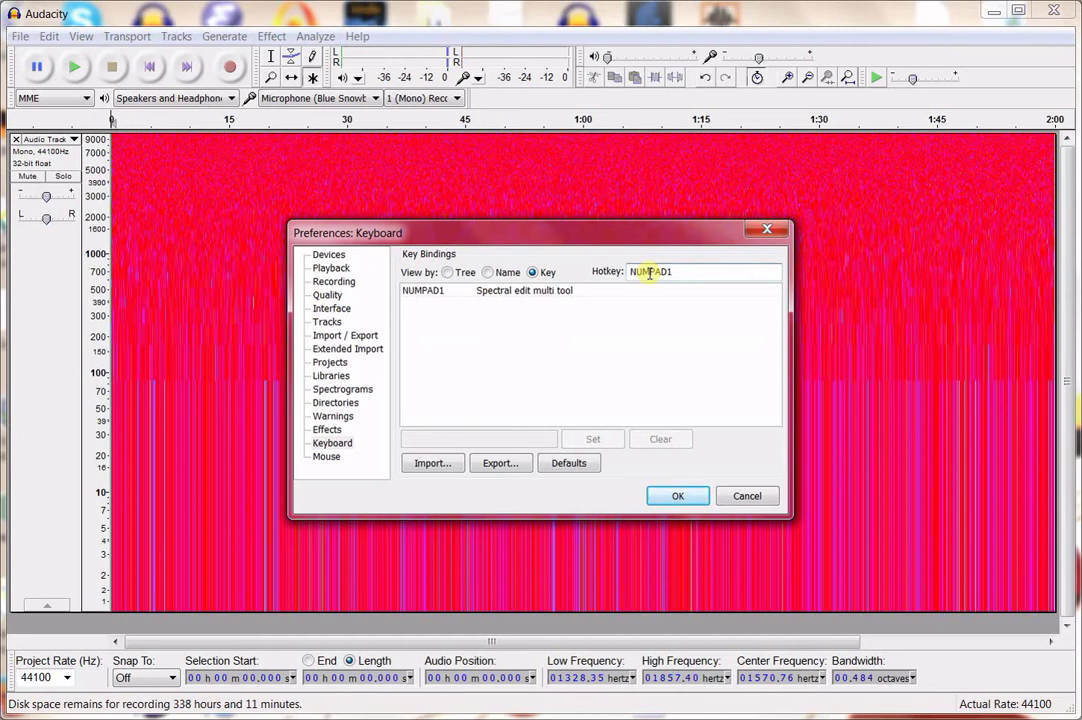
key("KP_2")
key("KP_3")
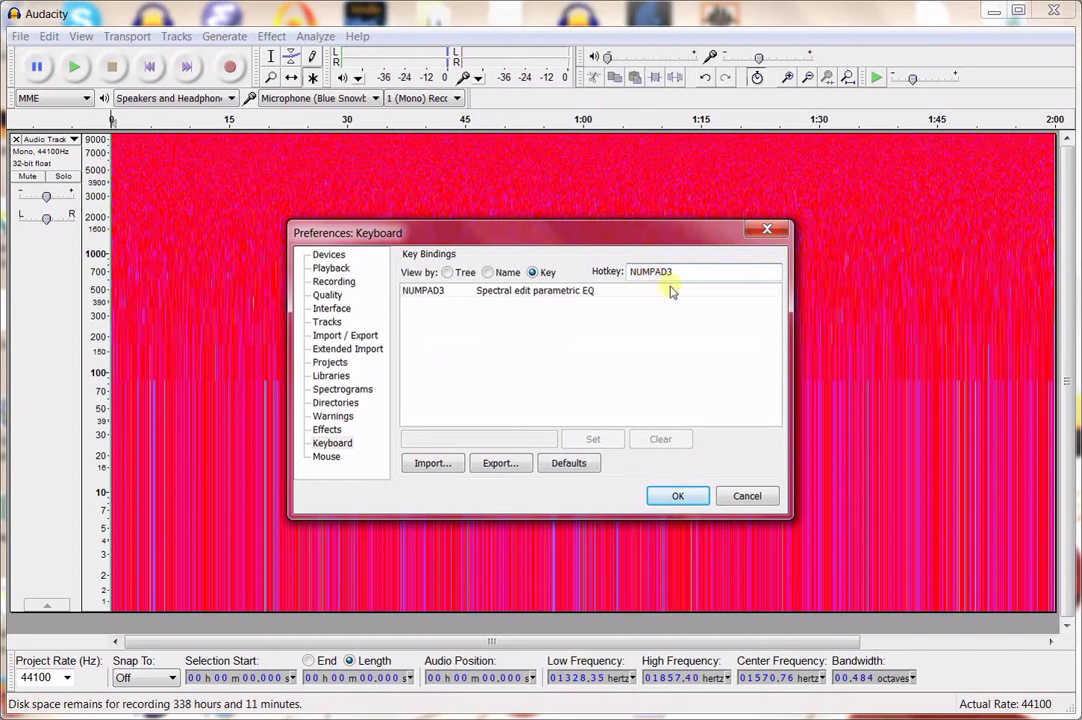
left_click(747, 495)
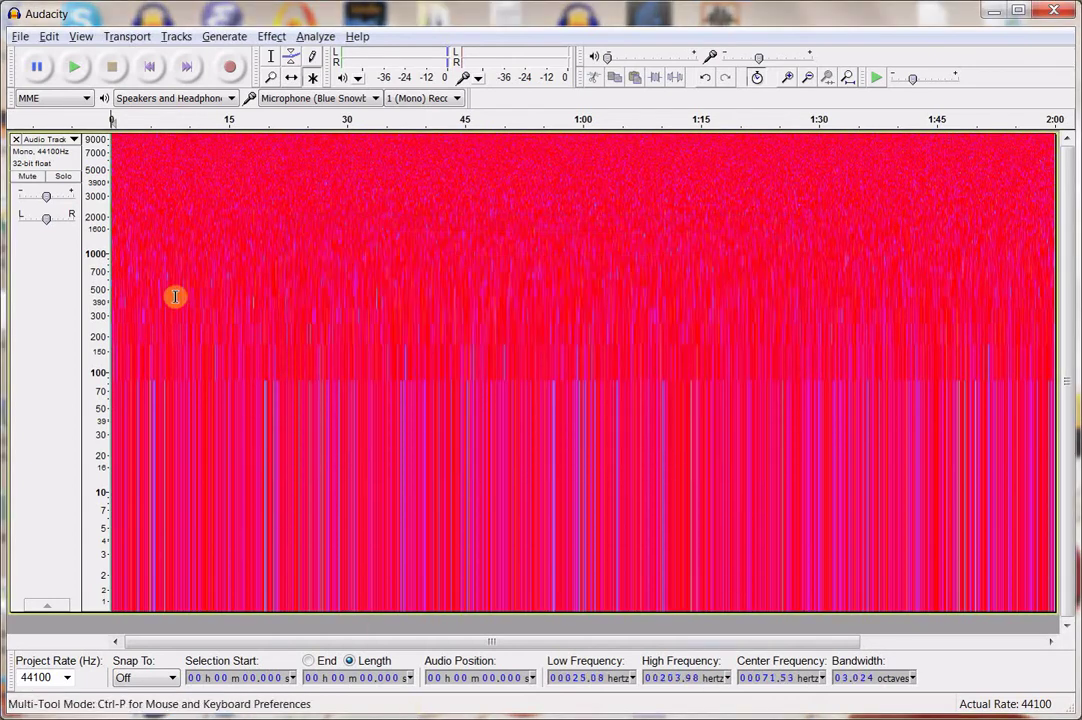
Apply the spectral edit multi tool below about 1320 Hz from about 8 to 30 s and above about 695 Hz from about 36 to 47 s.
left_click_drag(174, 240, 349, 395)
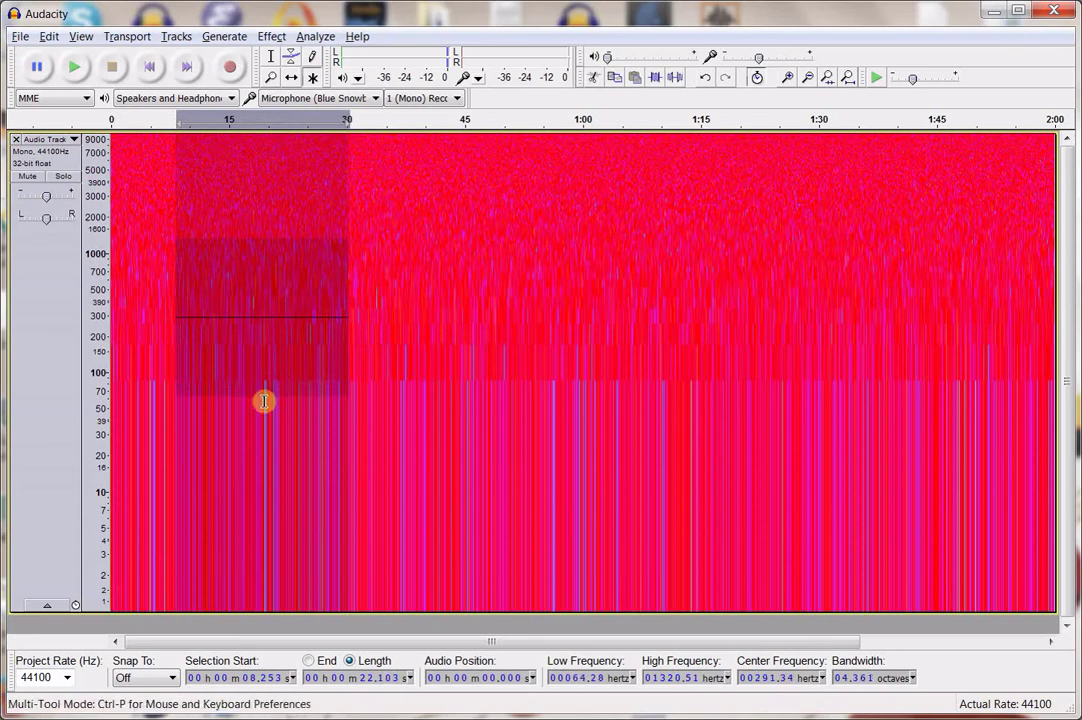
left_click_drag(260, 394, 283, 611)
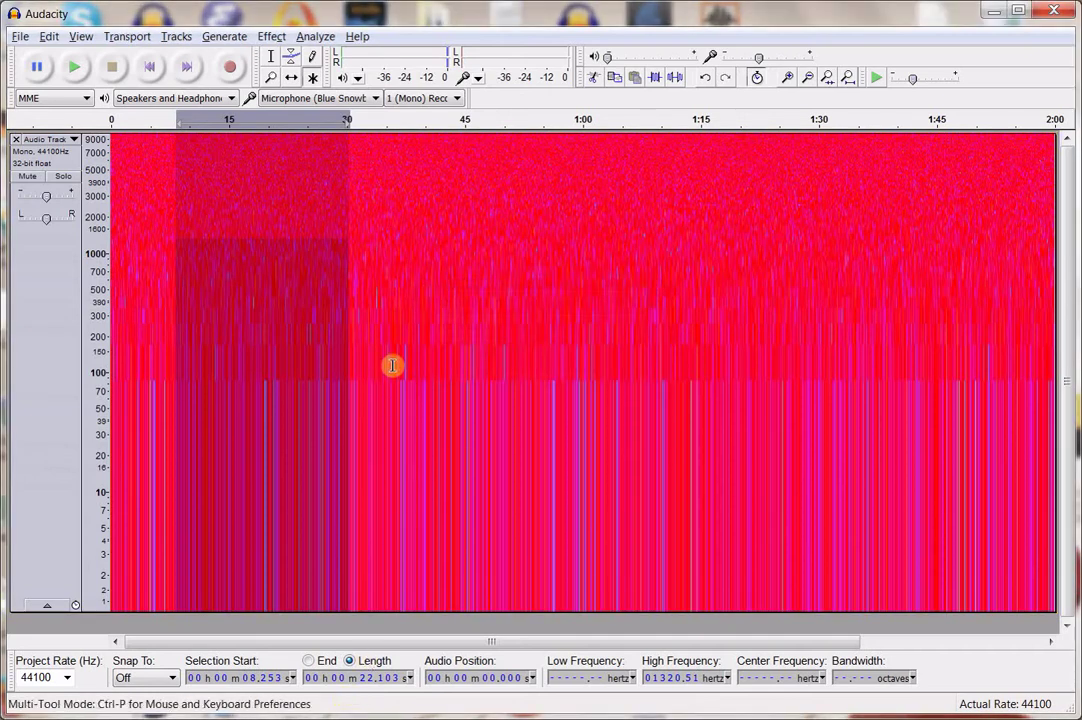
left_click_drag(391, 266, 437, 135)
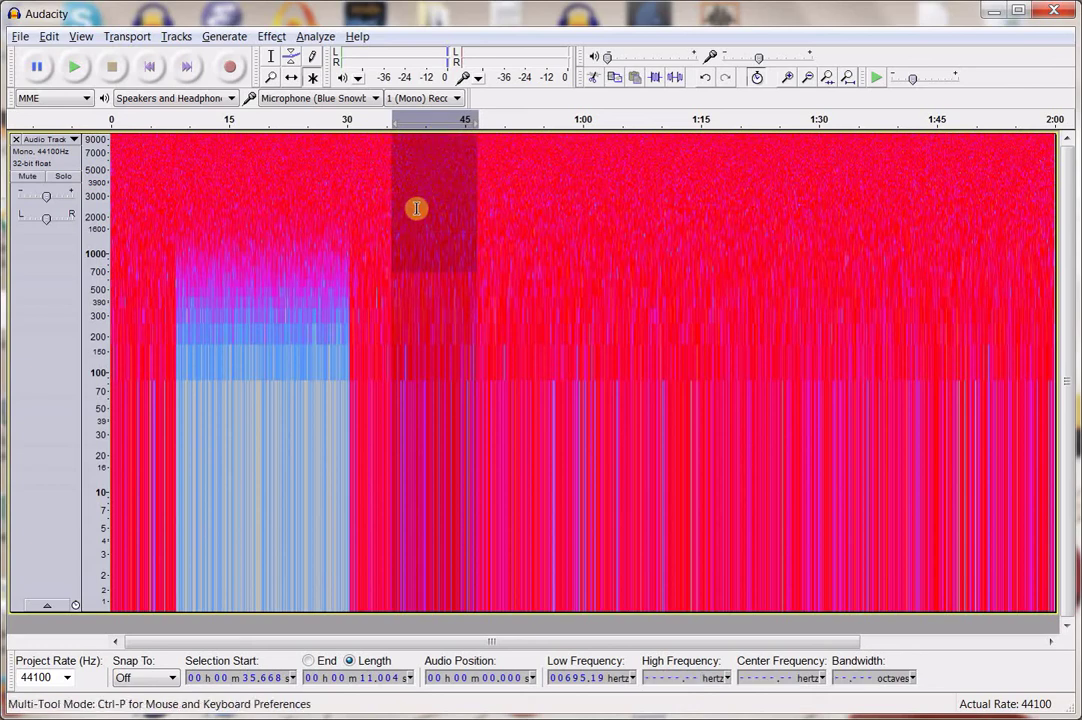
key("ctrl+r")
Select about 1340 to 4250 Hz from about 57 to 108 s and notch it with the spectral edit multi tool.
left_click_drag(557, 180, 955, 238)
key("ctrl+r")
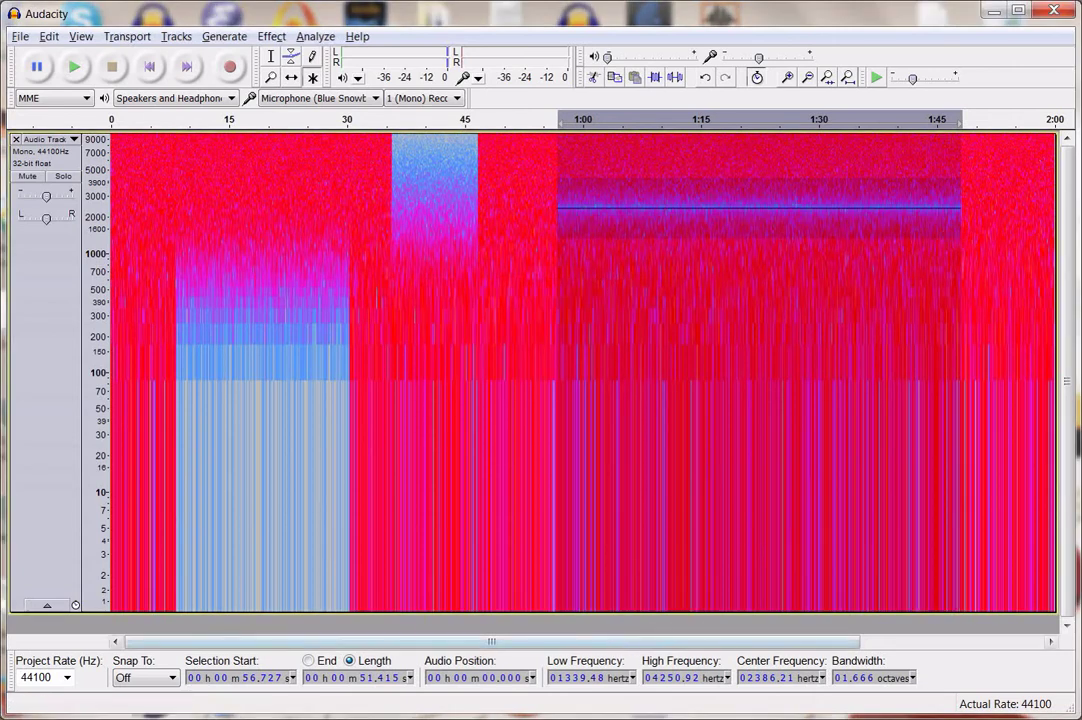
key("ctrl+z")
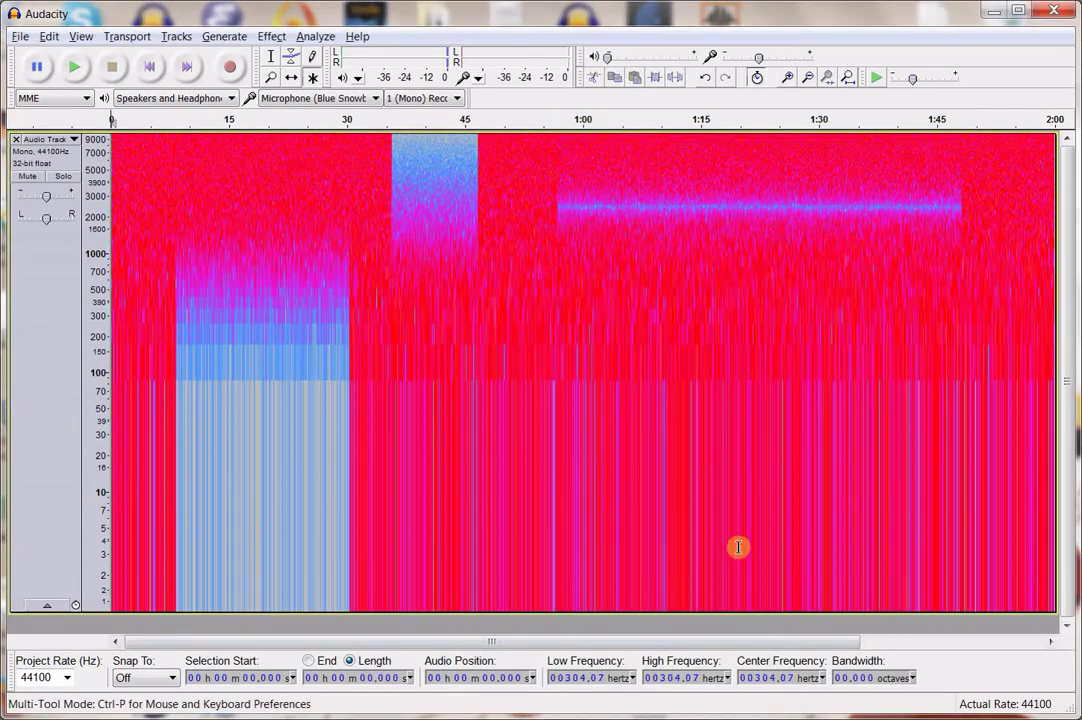
Plot the frequency spectrum of the notched region and replot it for the other filtered regions.
left_click_drag(620, 190, 912, 462)
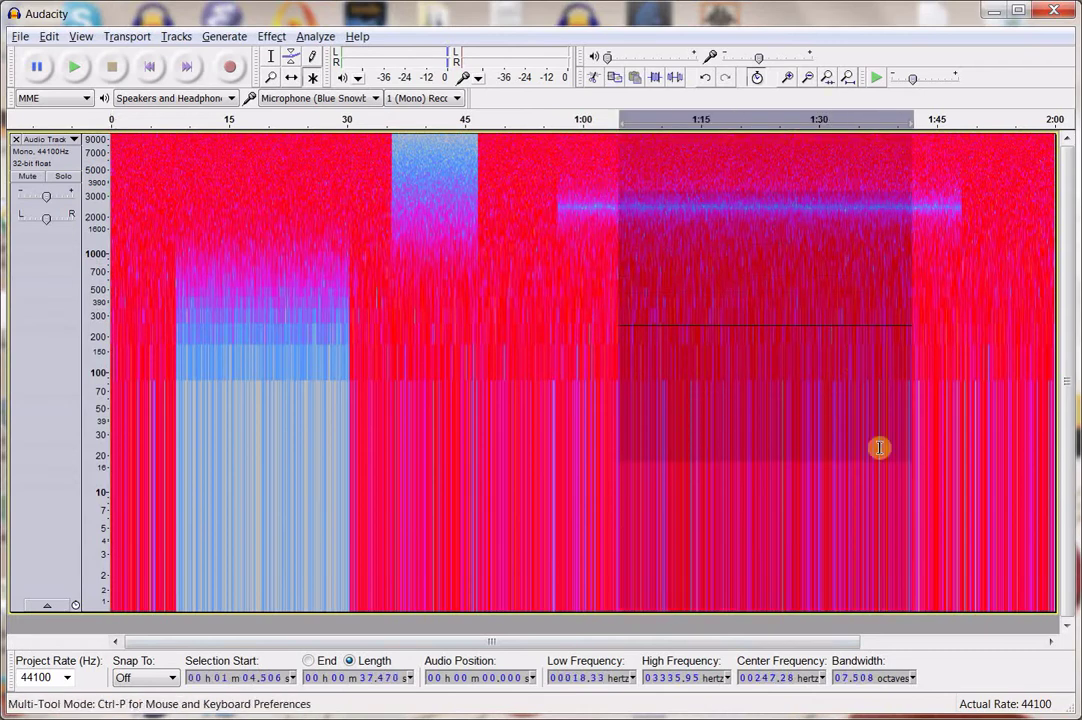
left_click(315, 36)
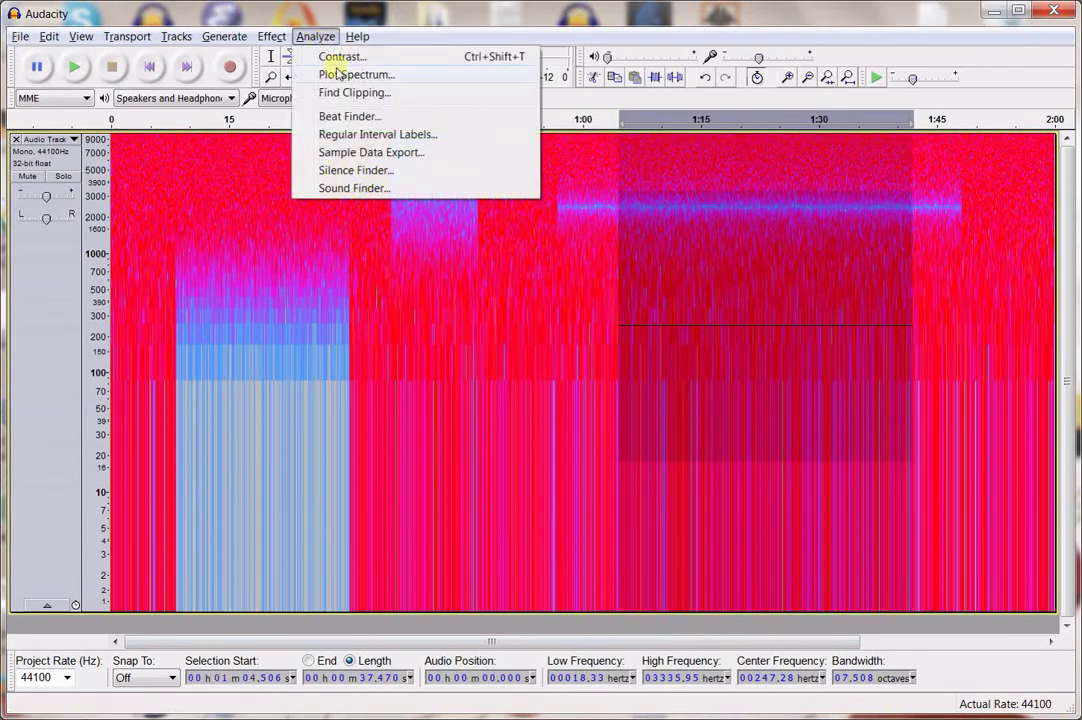
left_click(336, 74)
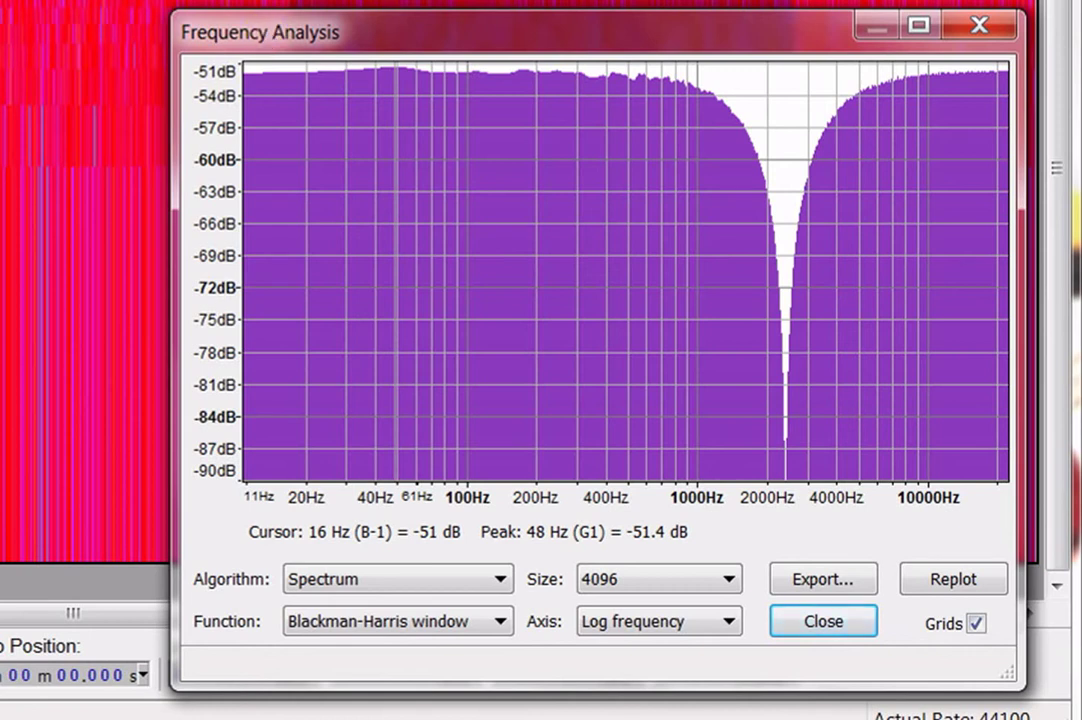
mouse_move(0, 88)
left_mouse_down()
mouse_move(3, 278)
mouse_move(44, 386)
left_mouse_up()
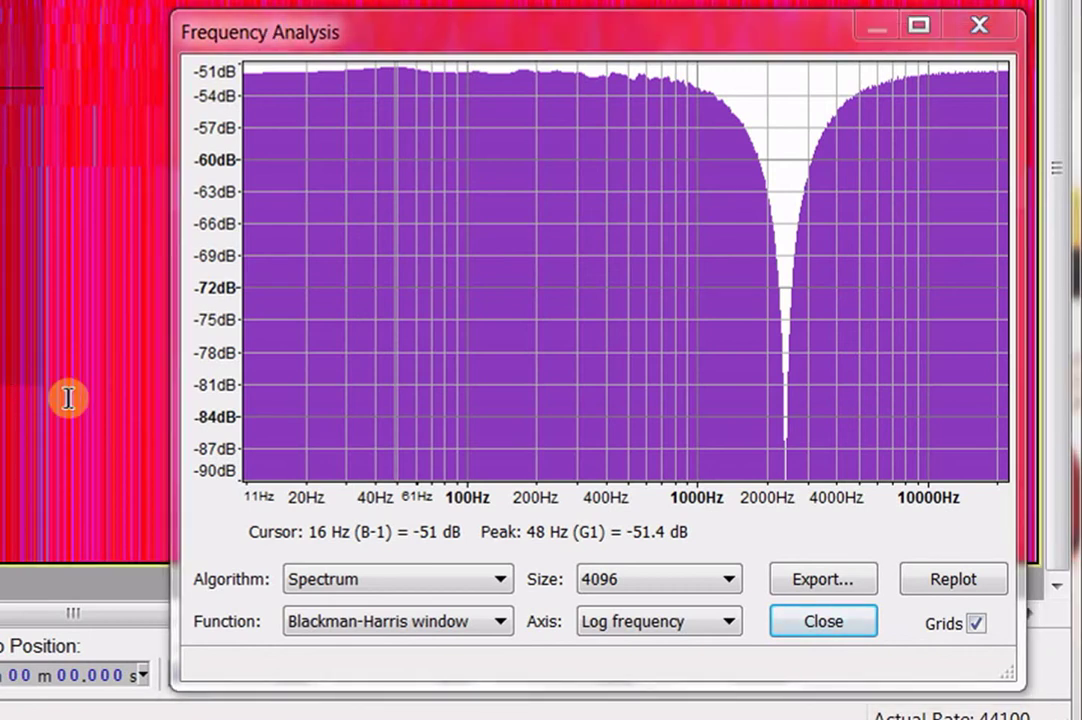
left_click(955, 580)
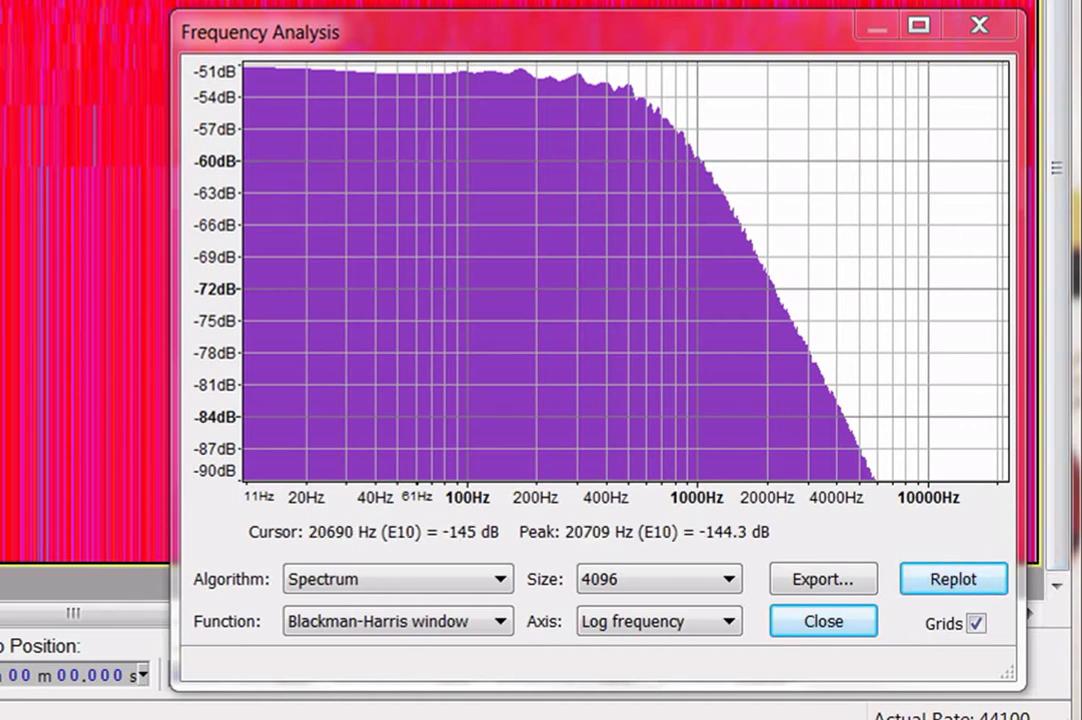
left_click(935, 586)
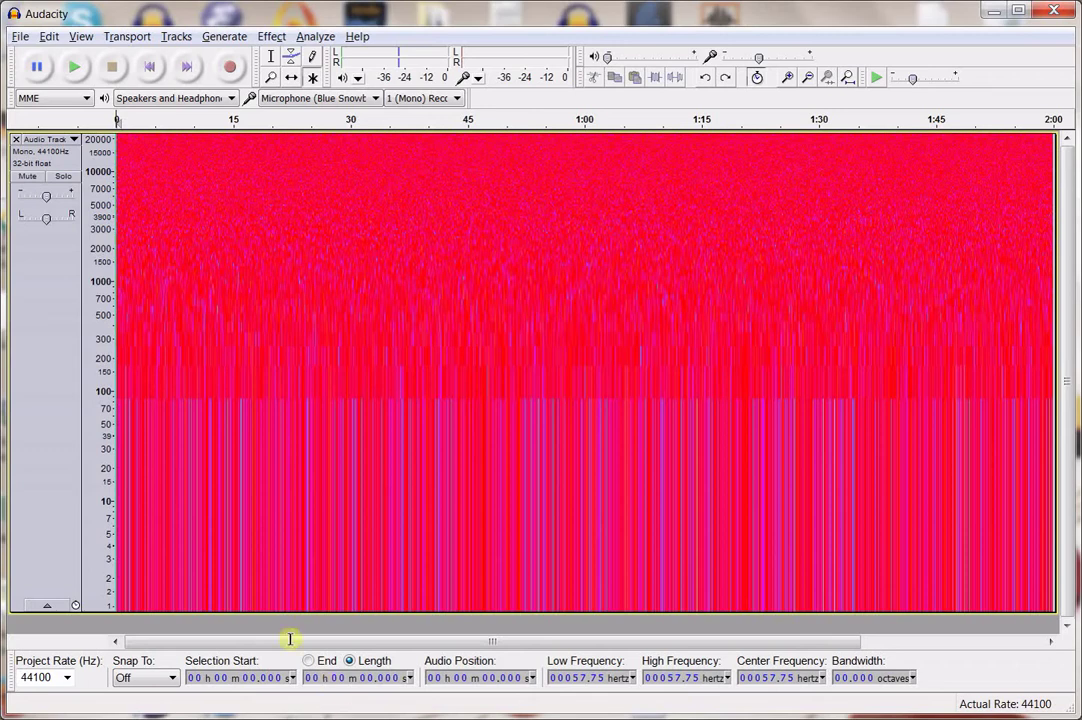
Select everything below about 2447 Hz from about 6 to 33 s and apply spectral edit shelves with -10 dB gain.
left_click_drag(160, 238, 371, 300)
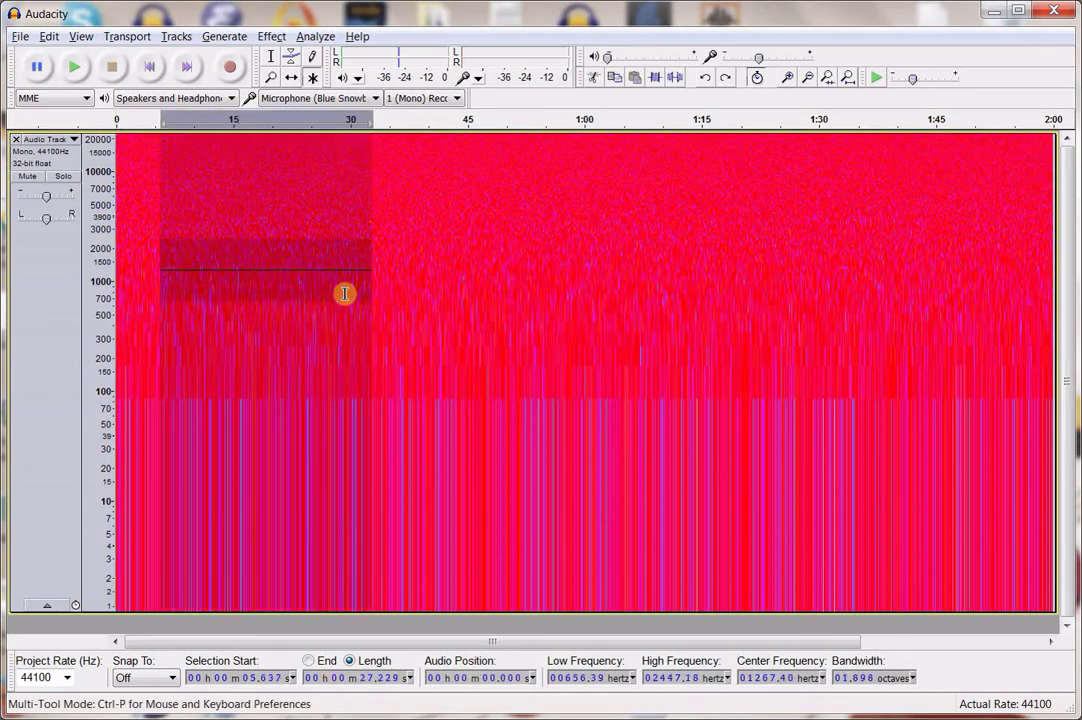
left_click_drag(291, 300, 310, 612)
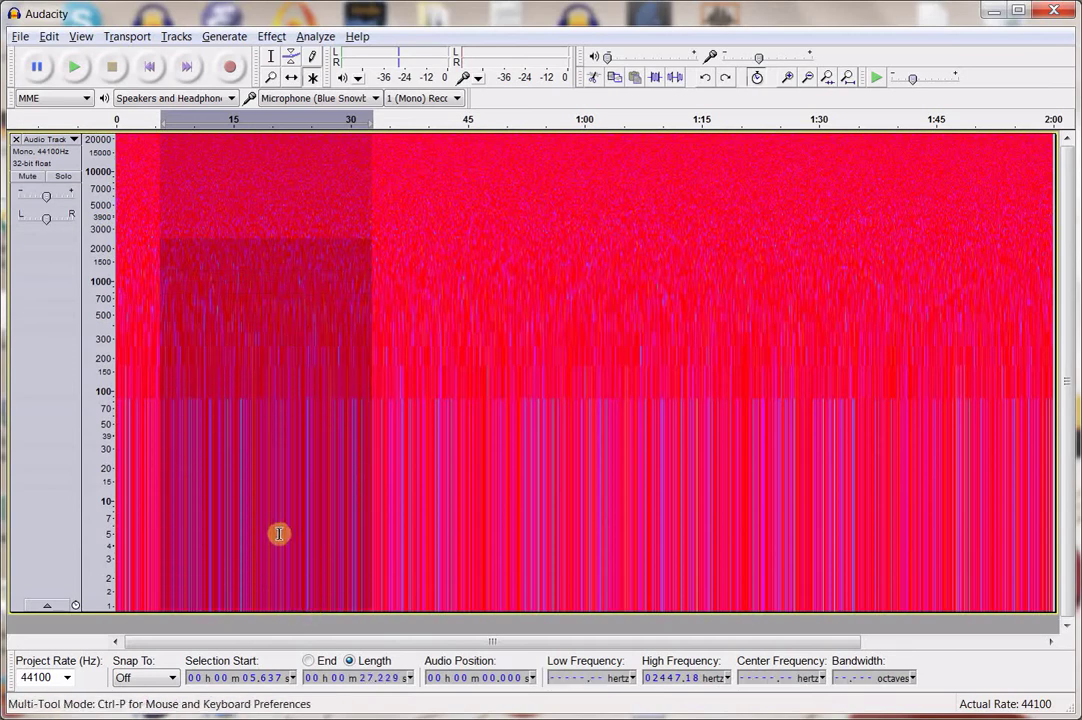
key("ctrl+r")
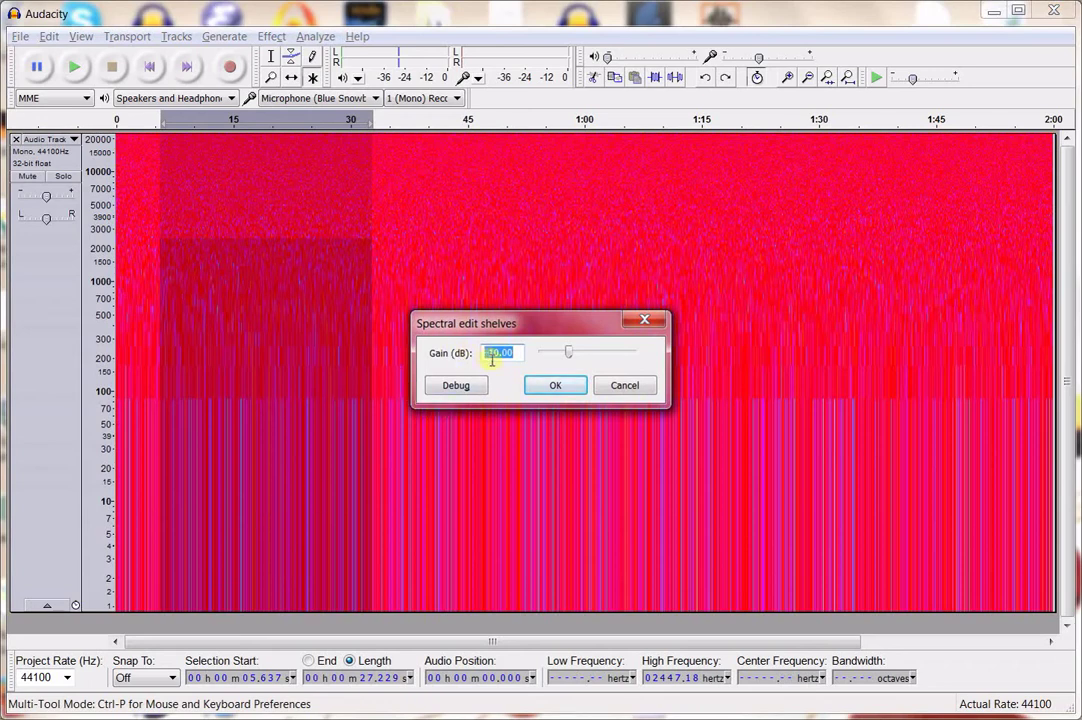
left_click(549, 387)
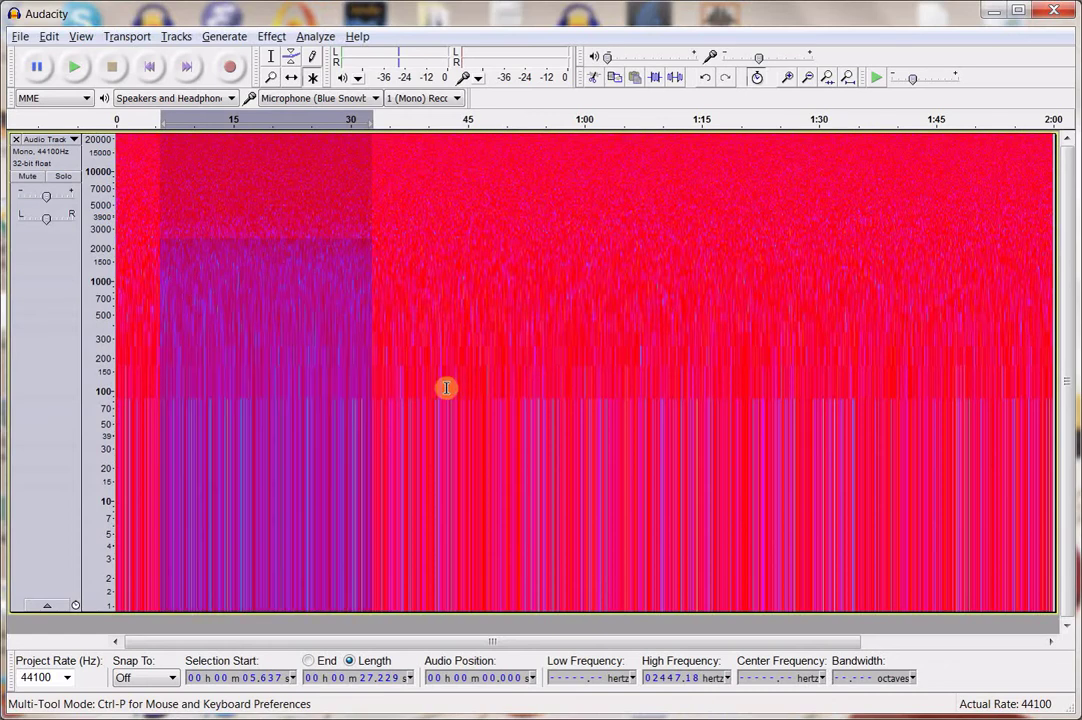
Apply spectral edit shelves at -10 dB above about 121 Hz from about 39 to 66 s, and to about 131–12435 Hz from about 72 to 109 s.
left_click_drag(420, 379, 572, 130)
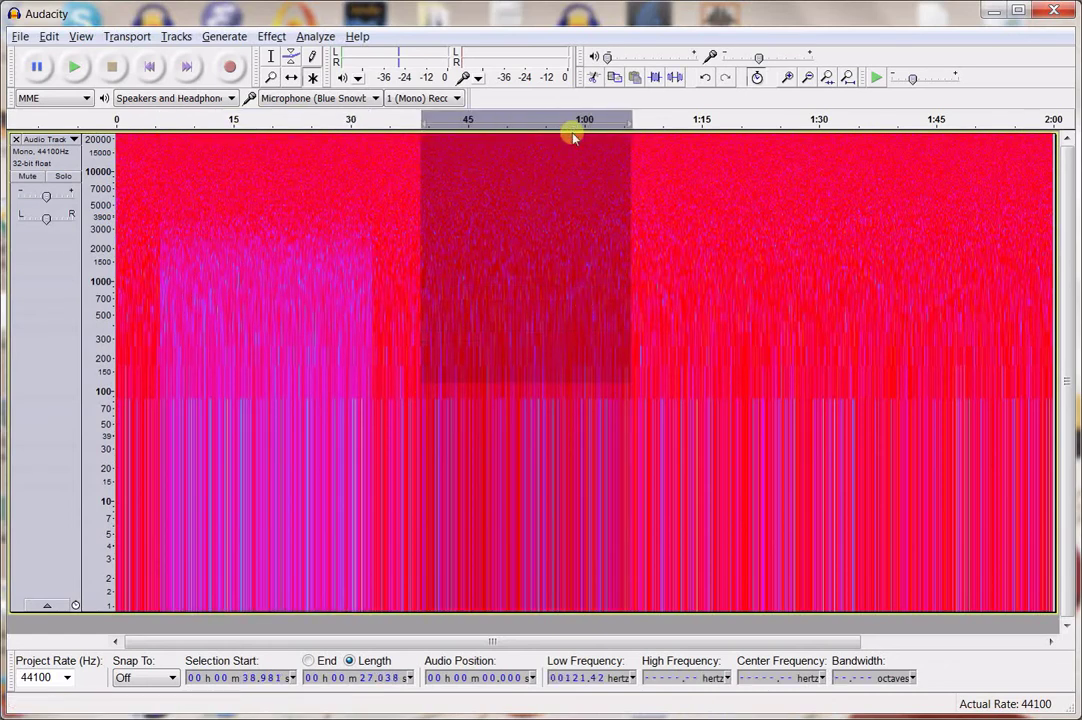
key("ctrl+r")
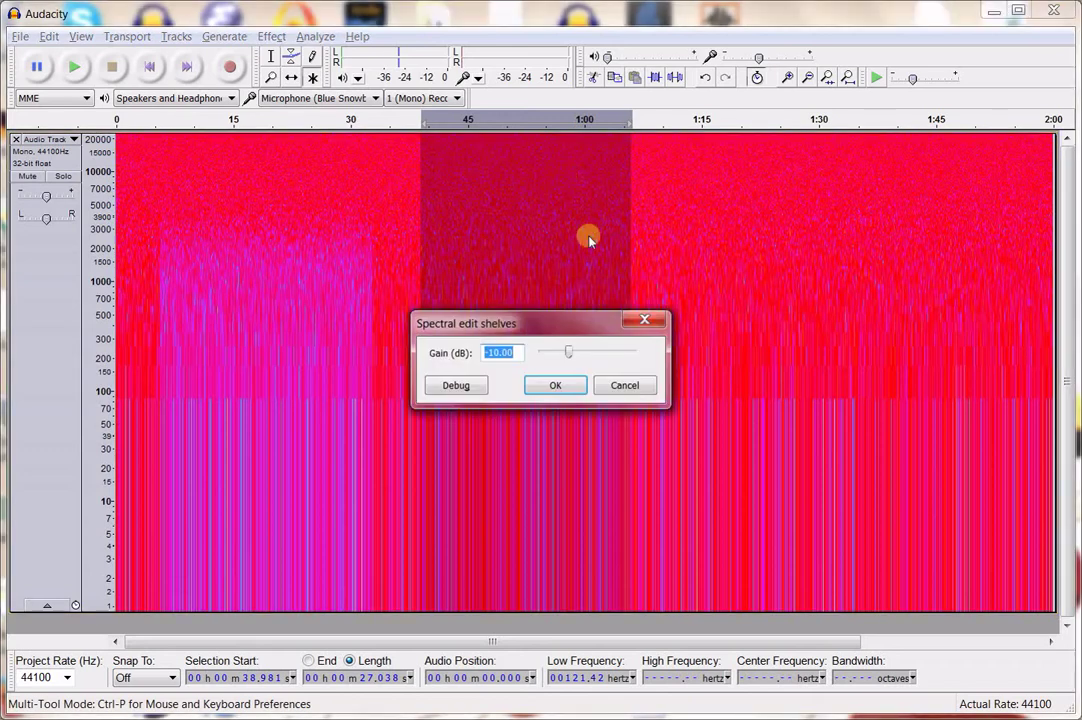
left_click(554, 382)
left_click_drag(681, 160, 962, 378)
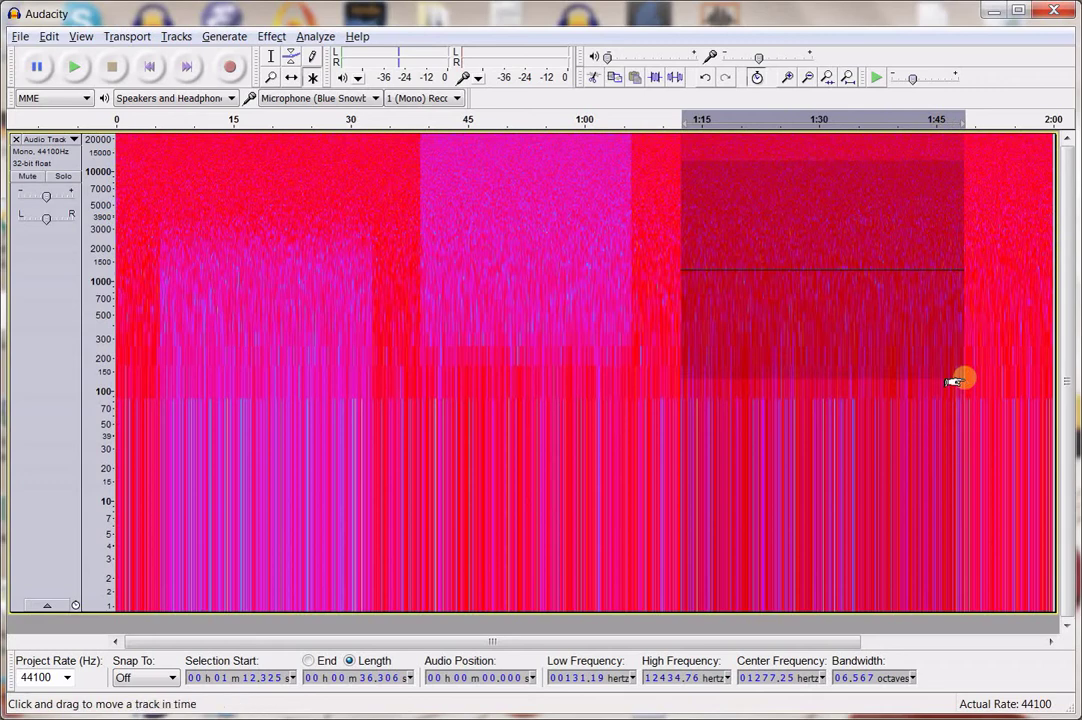
key("ctrl+r")
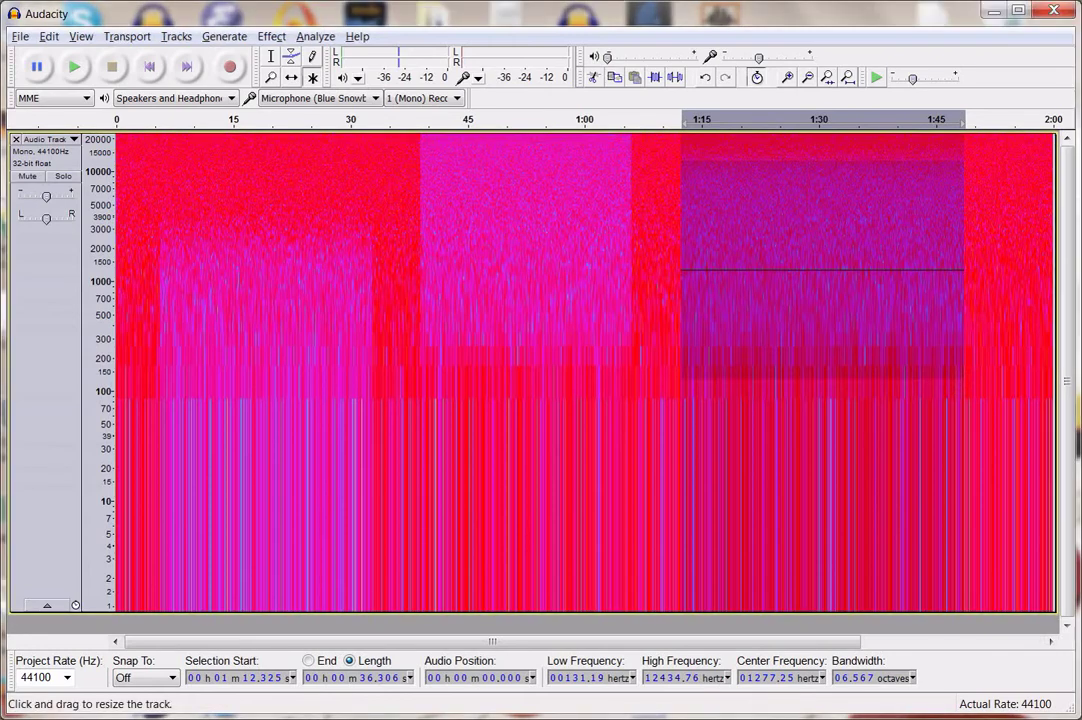
Plot the frequency spectrum of each shelved region for comparison and close the frequency analysis.
left_click(315, 36)
left_click(341, 74)
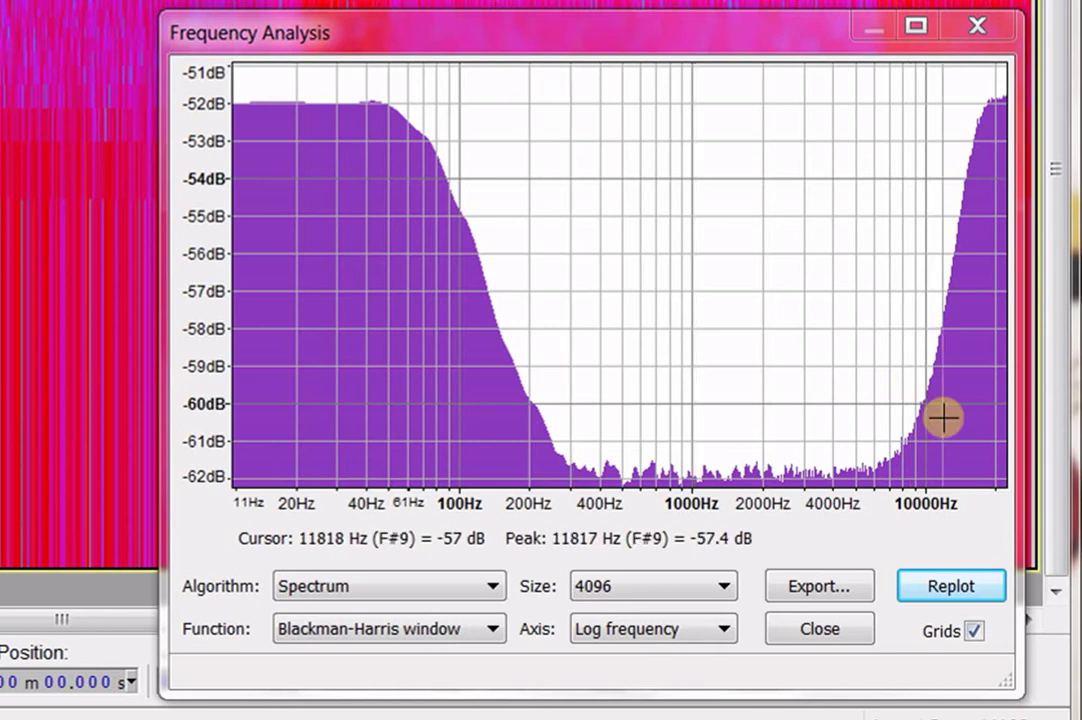
left_click(960, 588)
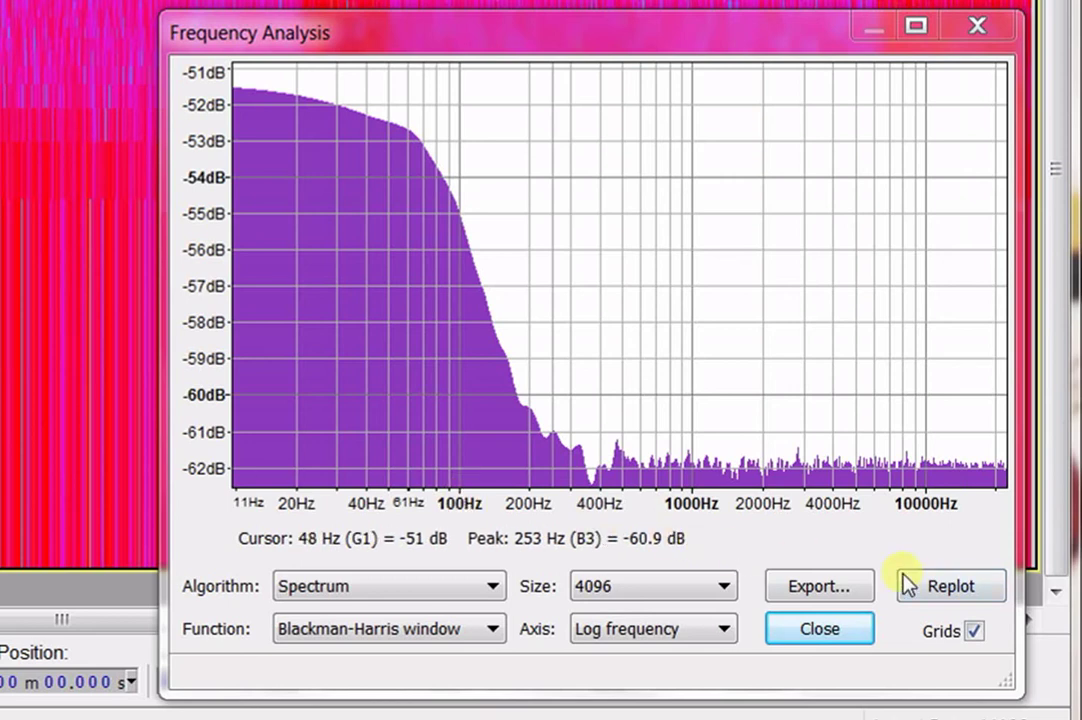
left_click(931, 590)
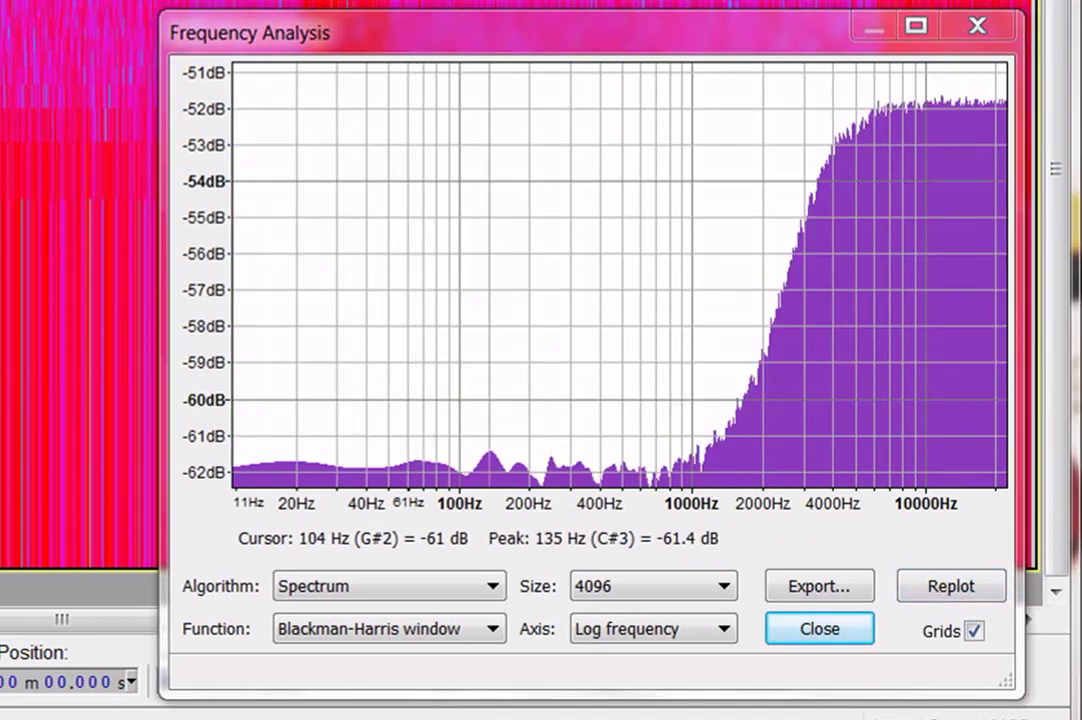
left_click(787, 632)
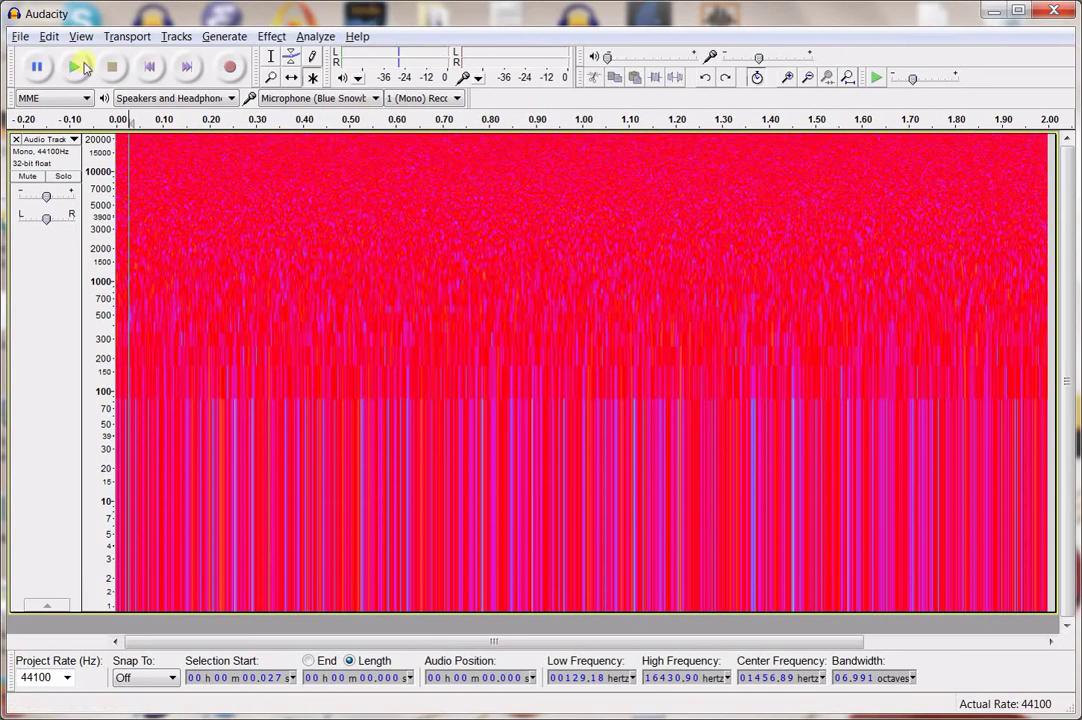
Apply the spectral edit parametric EQ at -10 dB to about 125–15685 Hz from about 0.06 to 1.88 s.
left_click(143, 147)
left_click_drag(143, 147, 993, 380)
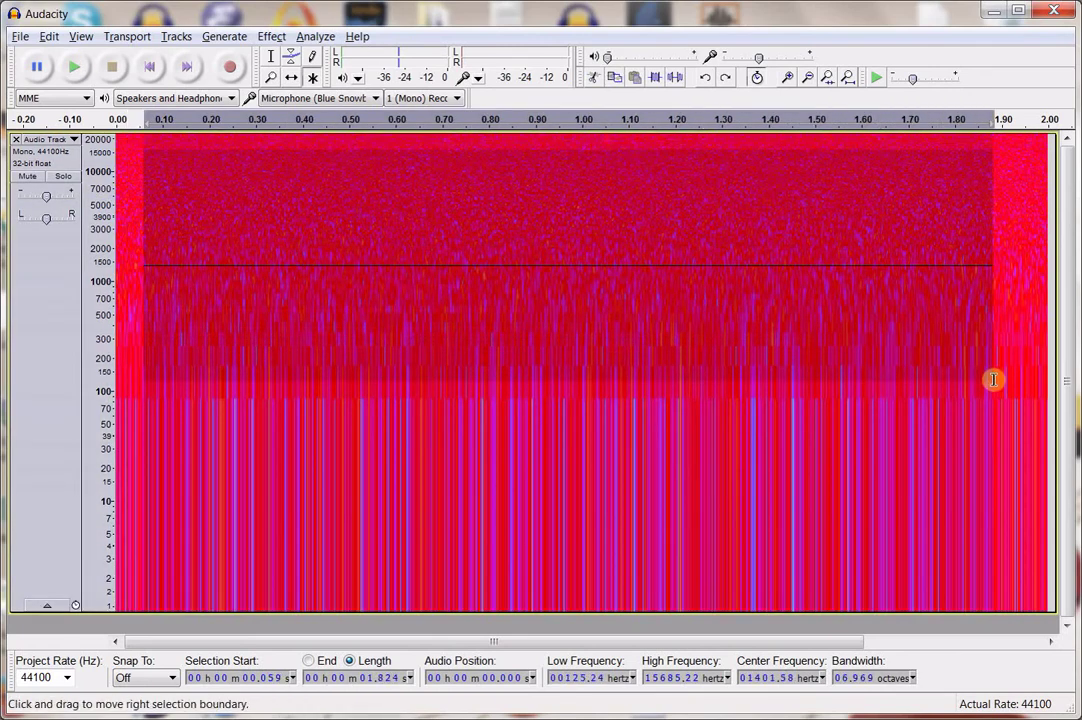
key("ctrl+r")
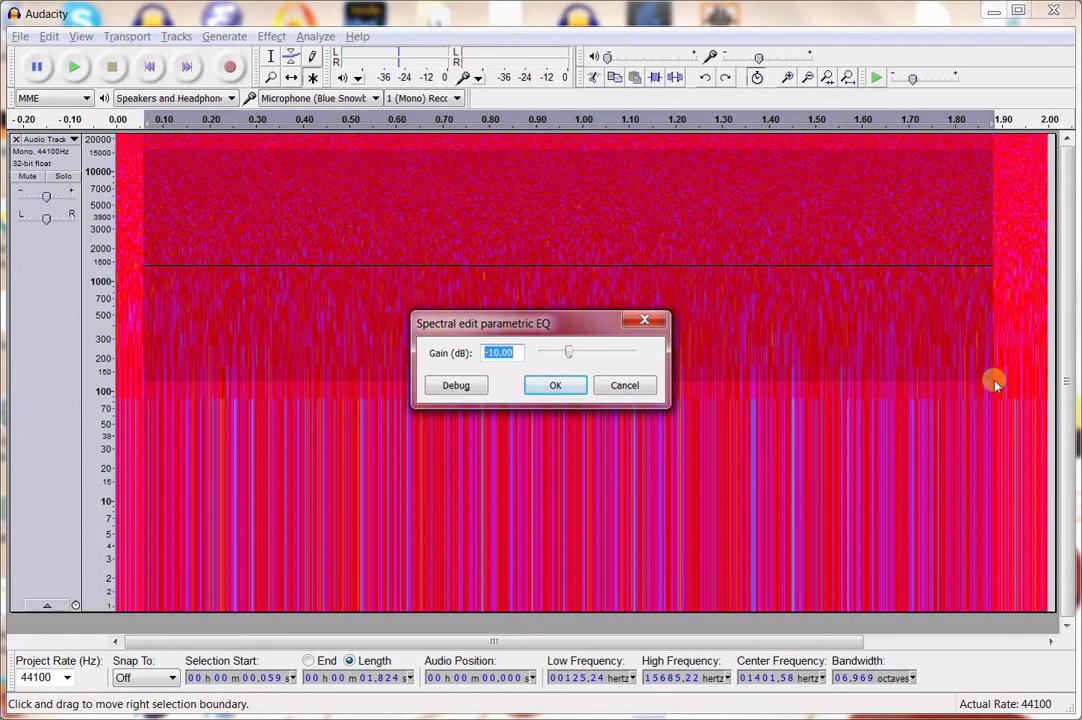
key("Return")
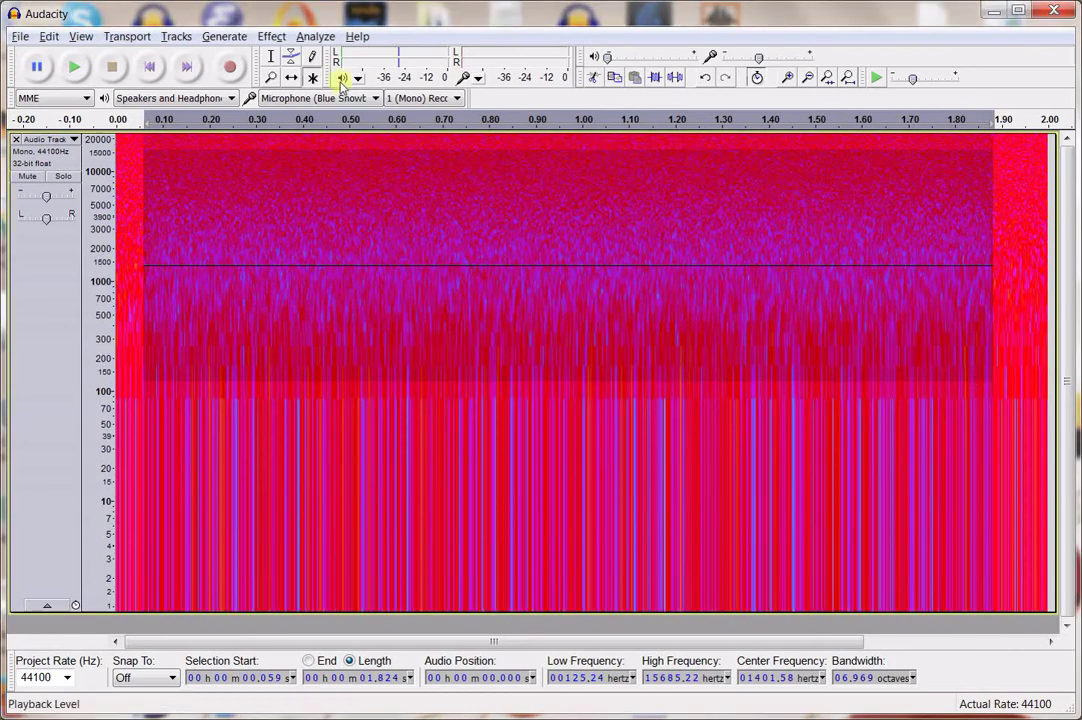
Plot the frequency spectrum of the parametric EQ region and undo the EQ edit.
left_click(315, 36)
left_click(352, 76)
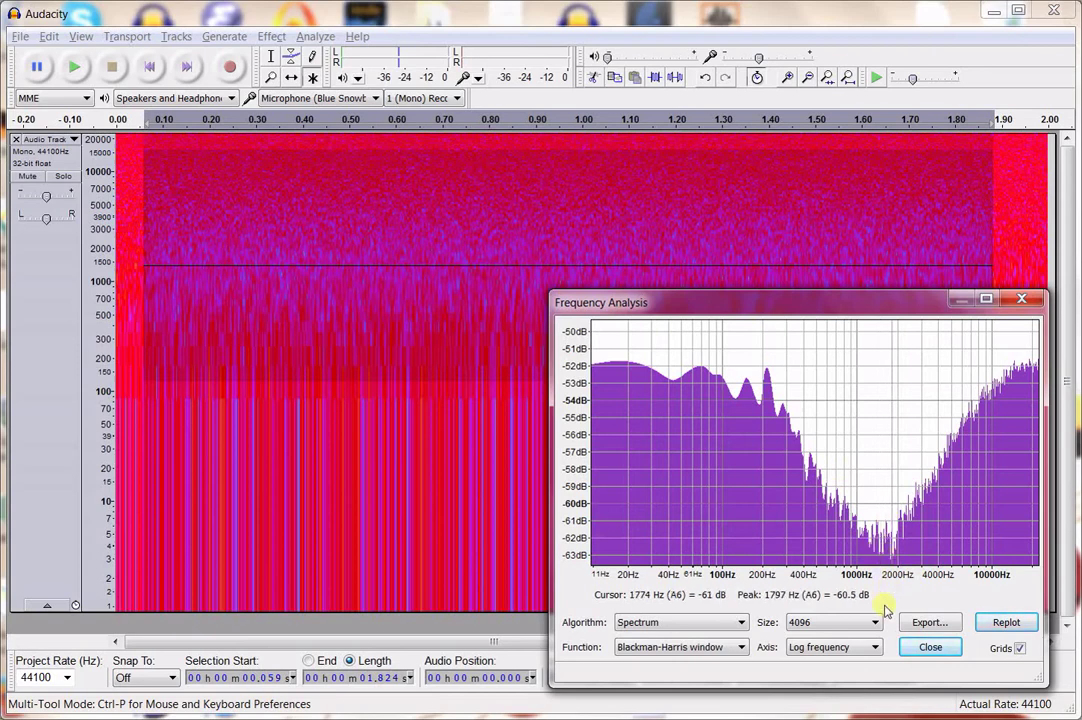
left_click(929, 647)
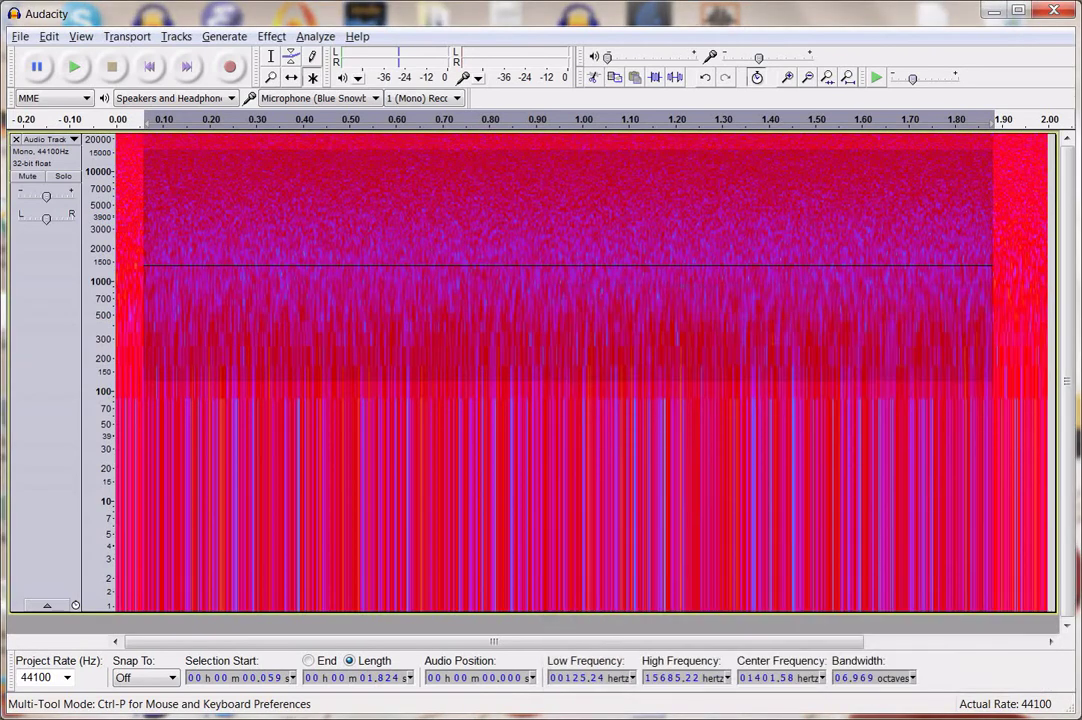
key("ctrl+z")
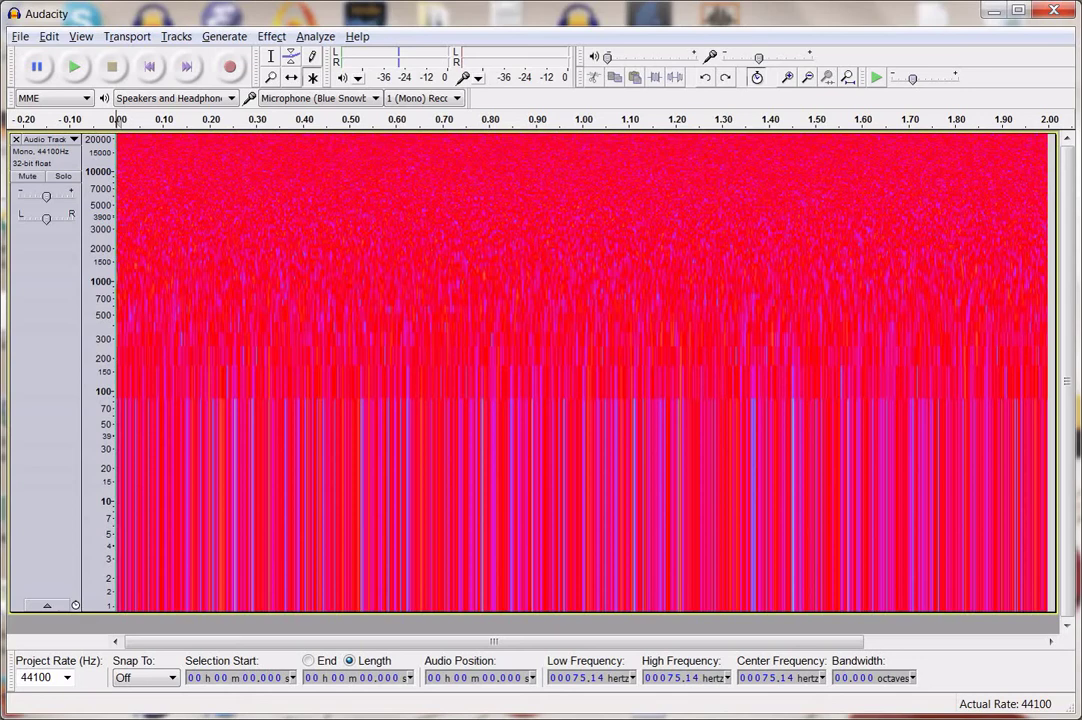
key("alt+Tab")
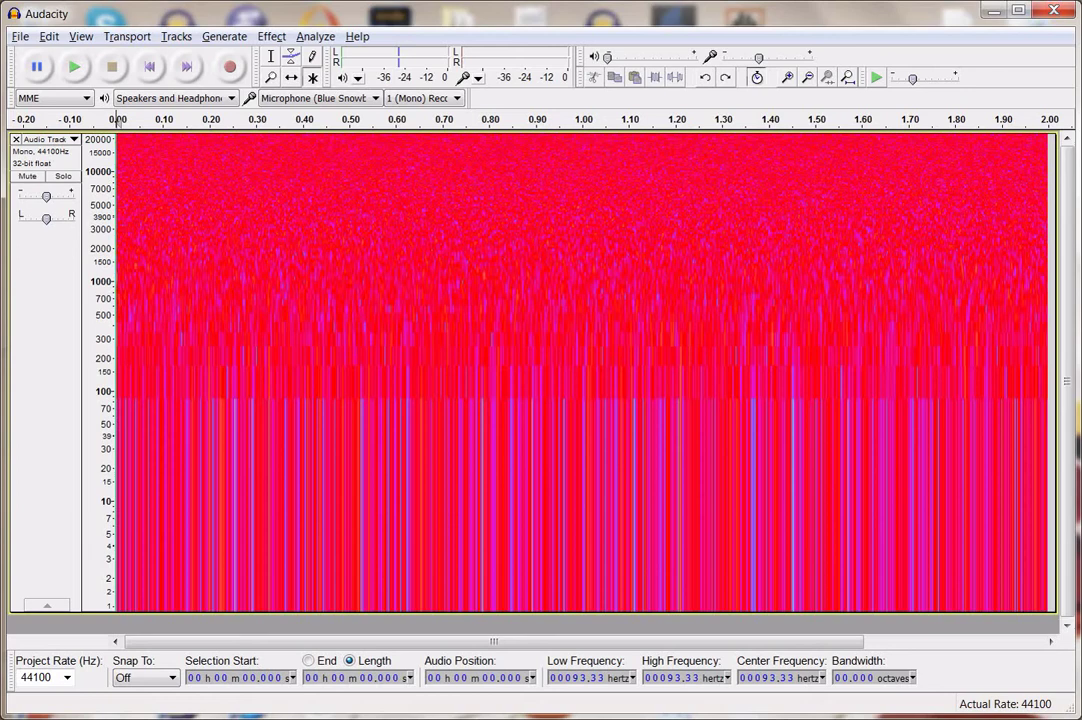
Select about 0.535 s of the noise track from about 0.325 s, with an upper frequency of about 1970 Hz and no lower bound.
left_click(118, 403)
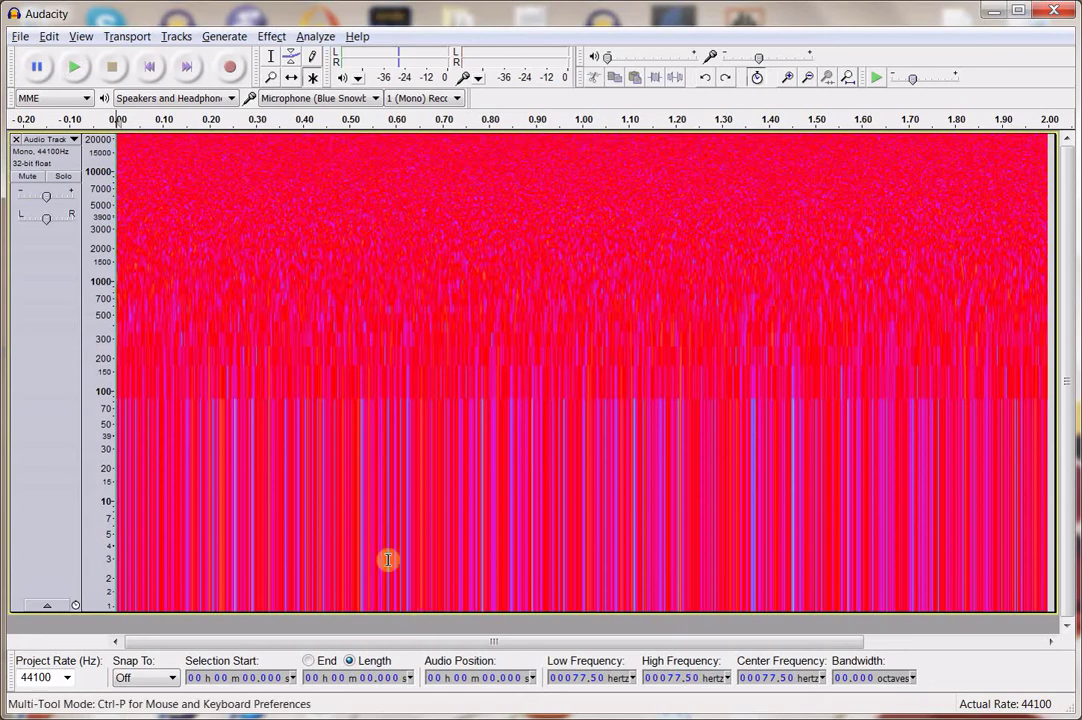
left_click_drag(267, 252, 513, 349)
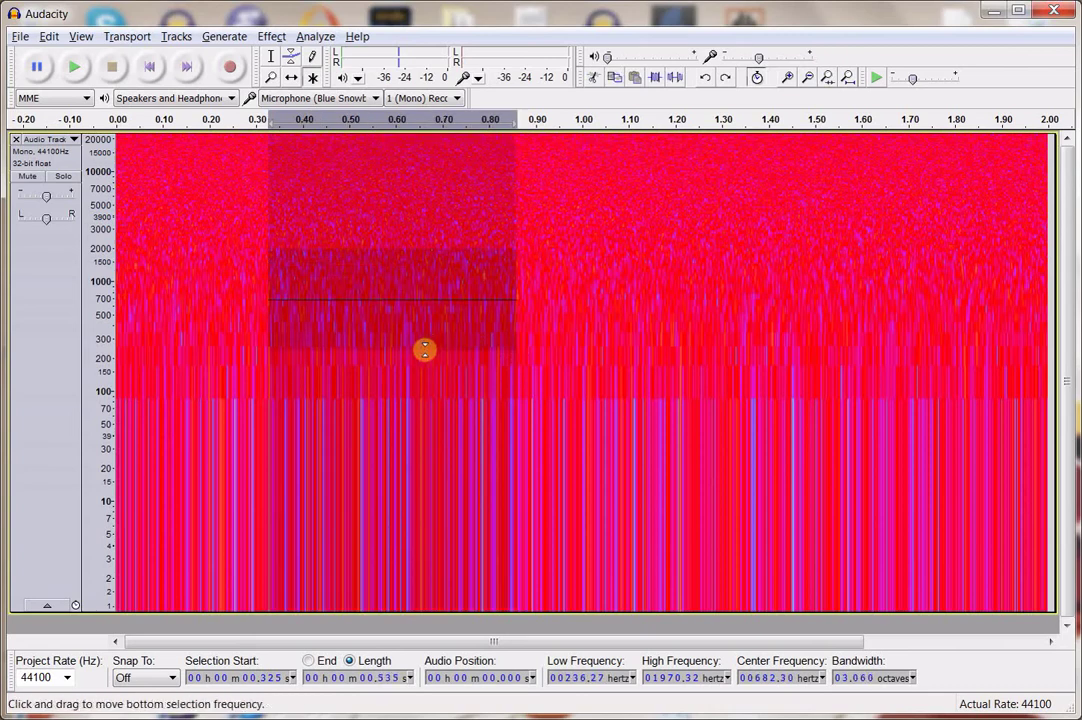
left_click_drag(425, 349, 452, 621)
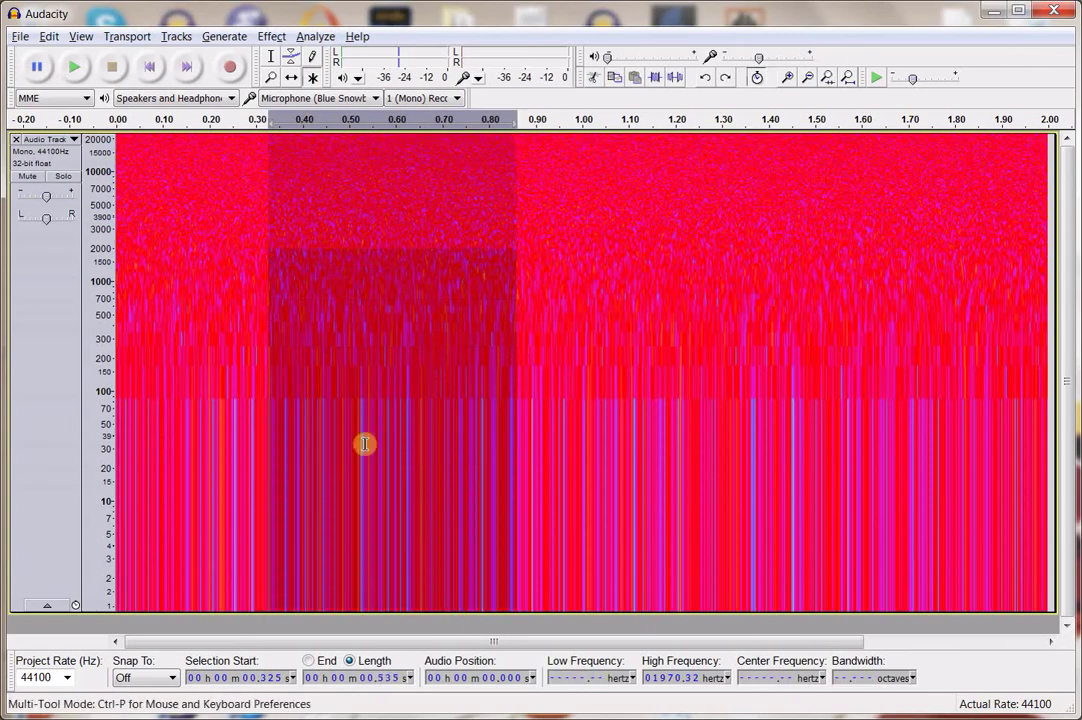
Run the Nyquist command (print (list f0 f1)) in debug mode on the spectral selection and dismiss its output.
left_click(271, 36)
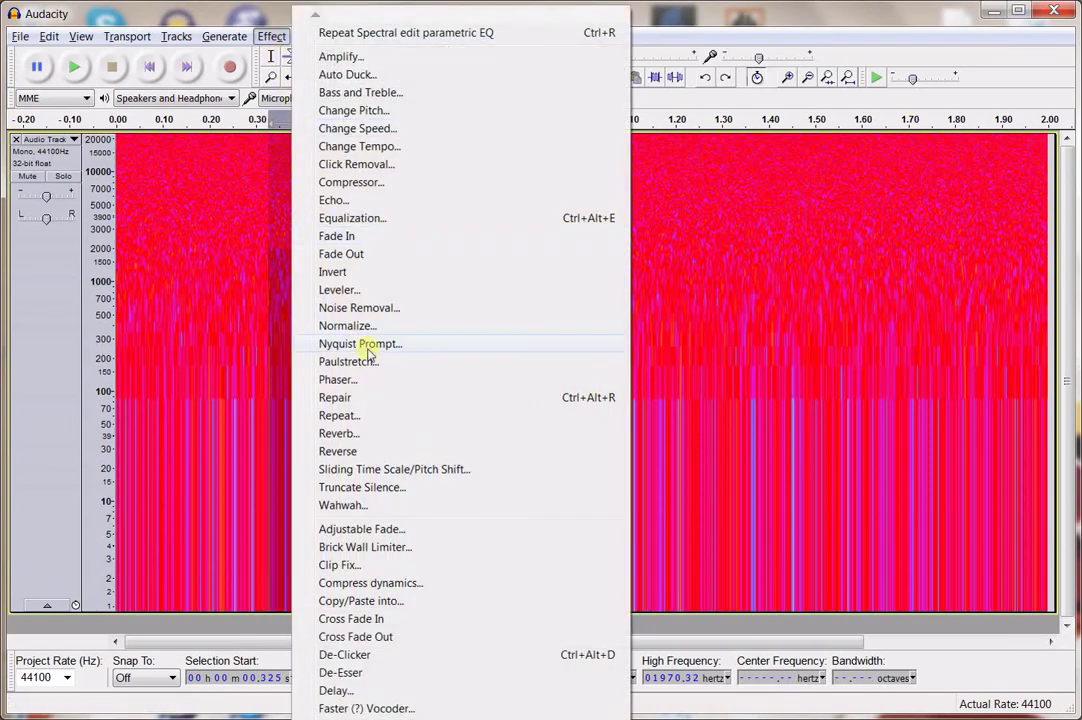
left_click(365, 344)
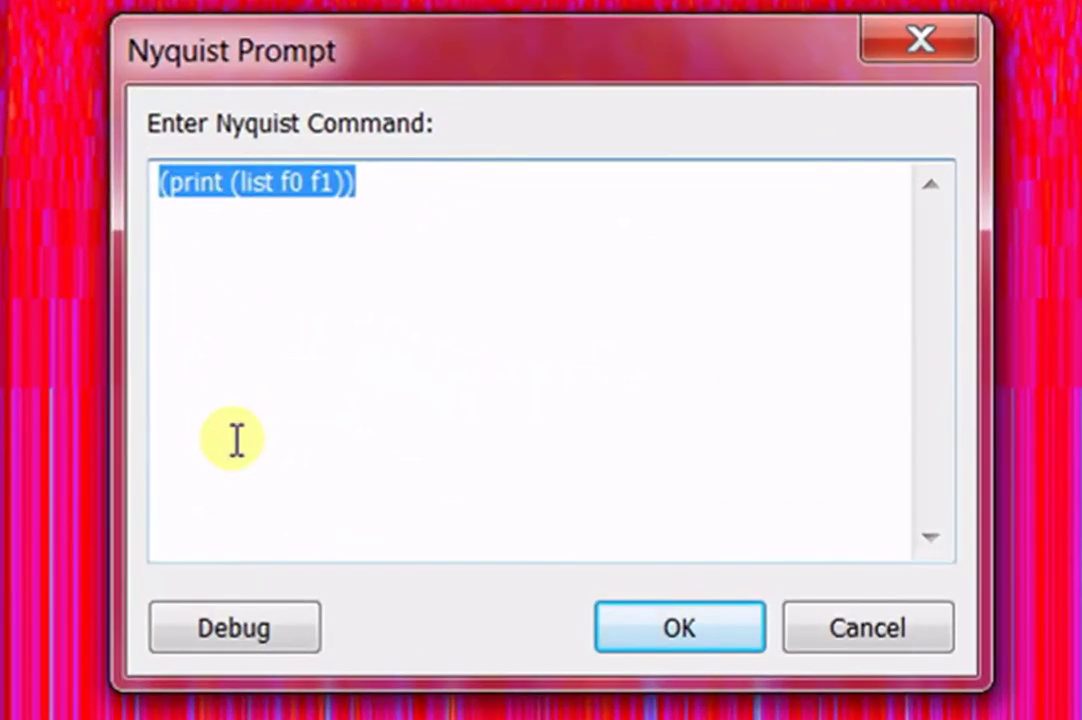
left_click(241, 434)
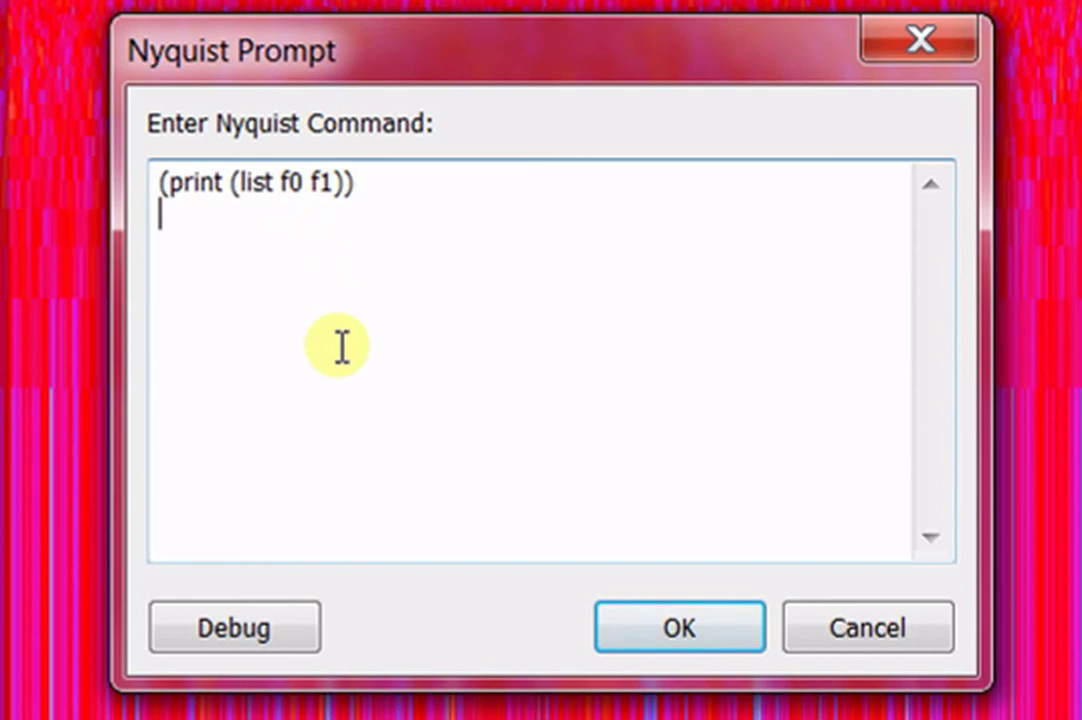
left_click(278, 632)
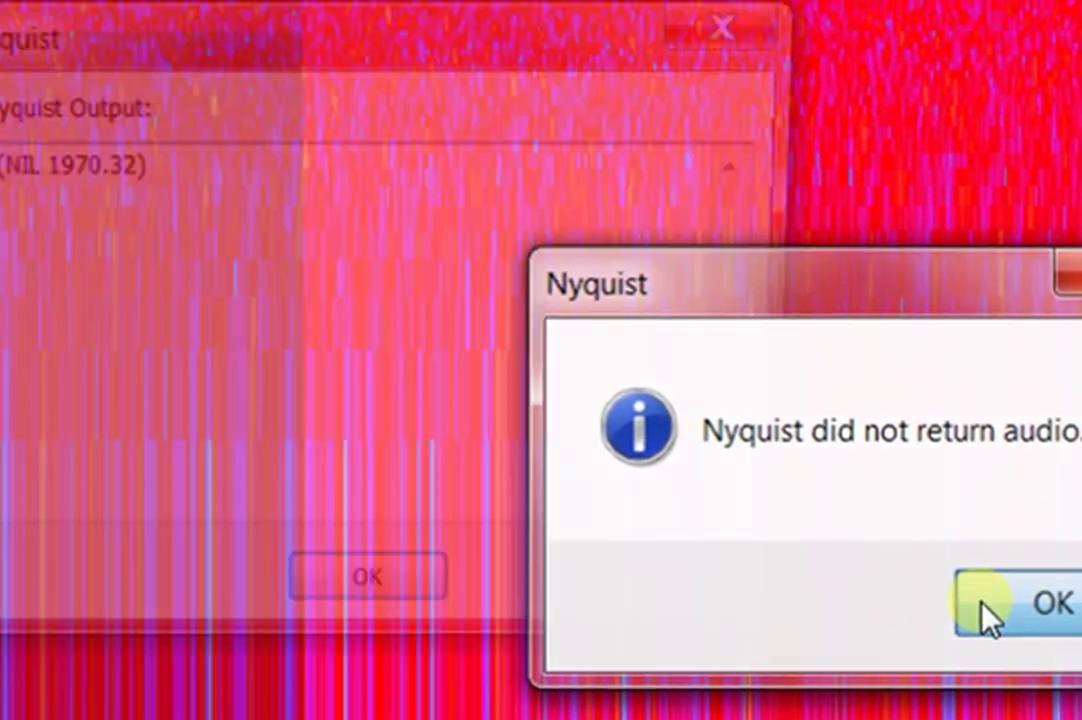
left_click(672, 560)
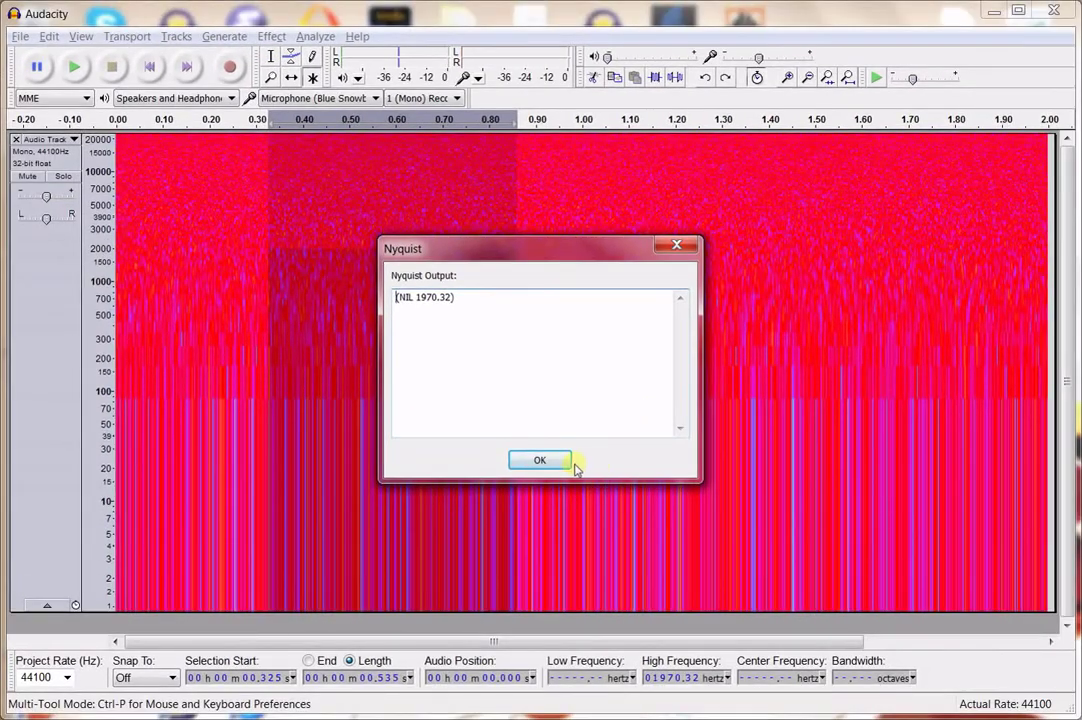
left_click(565, 460)
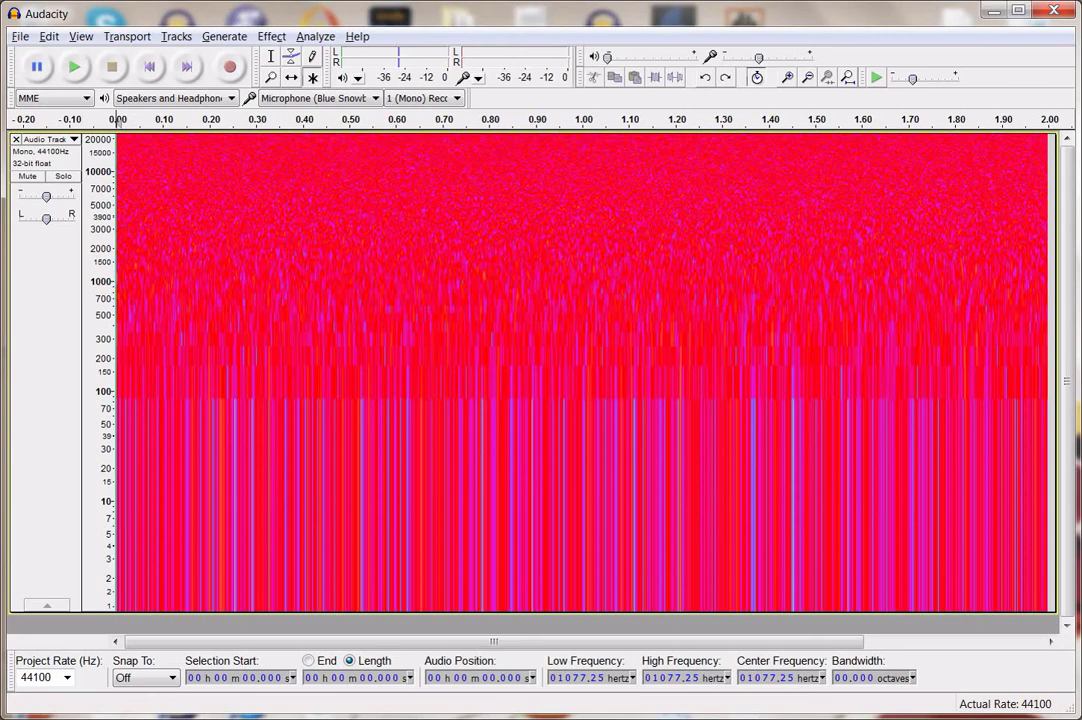
left_click(268, 37)
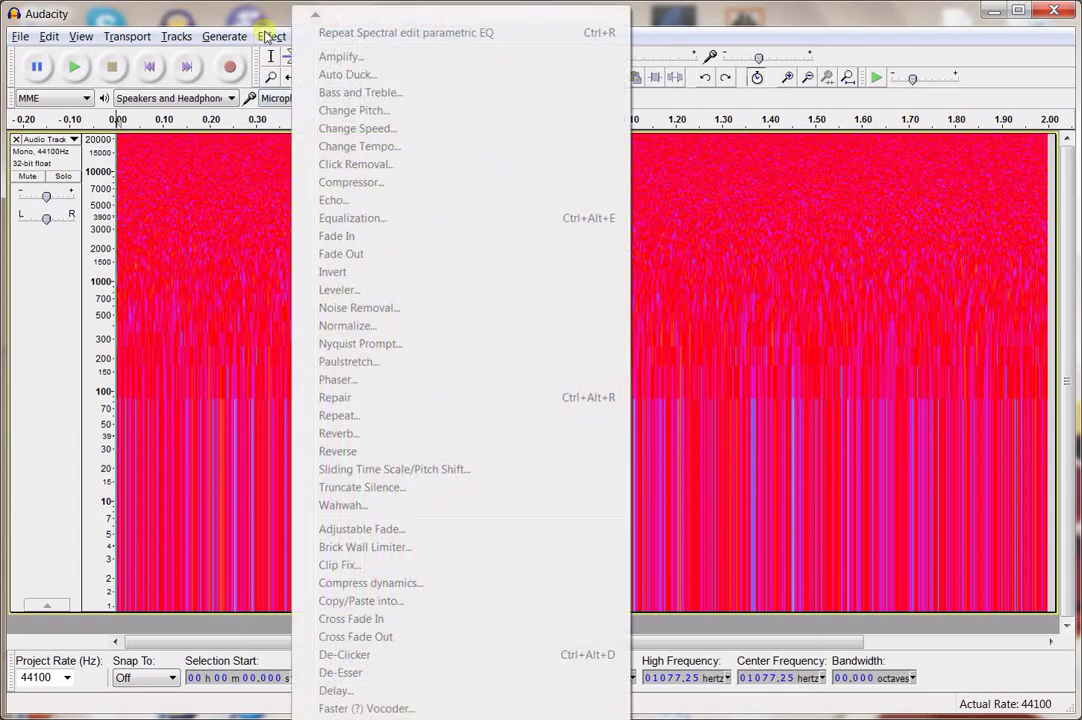
left_click(268, 37)
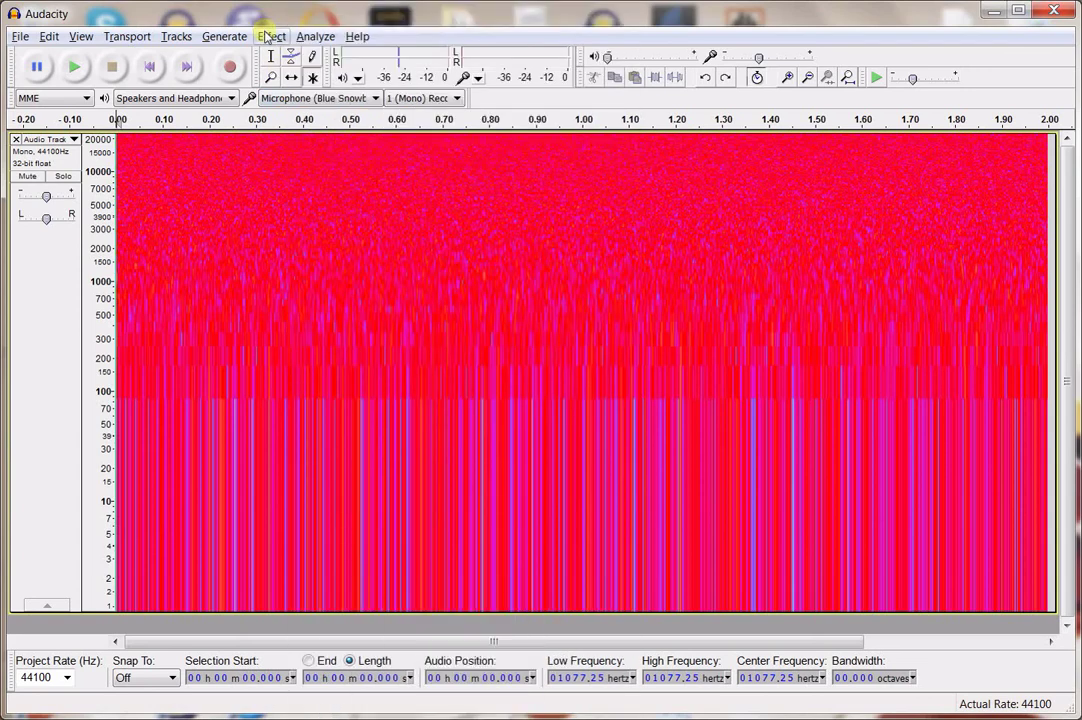